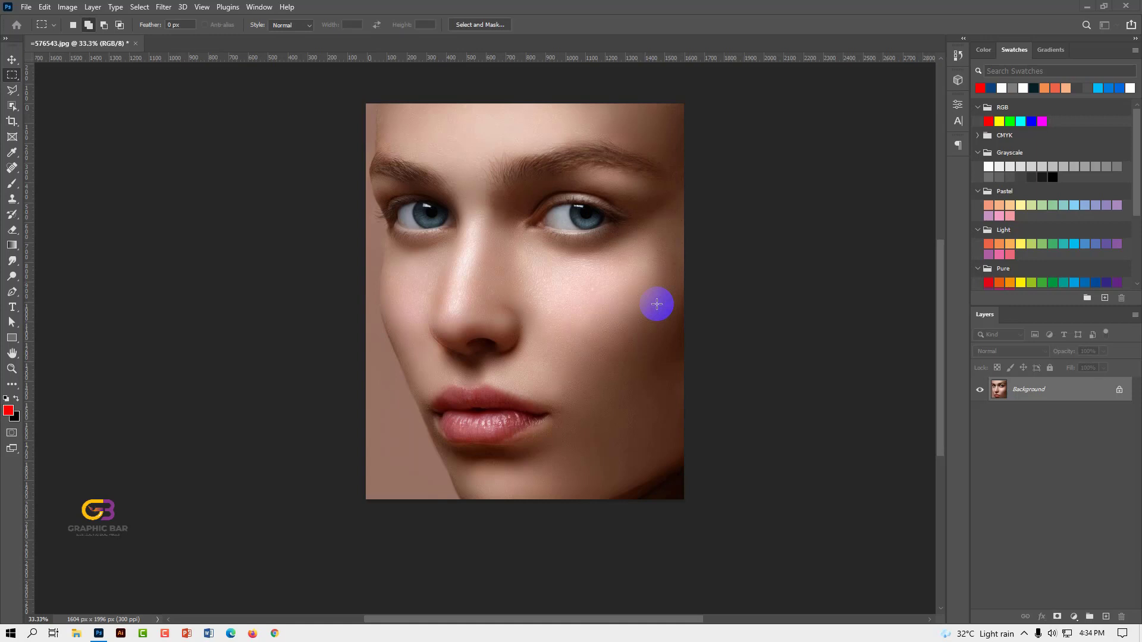
View the tools grouped with the Move tool and activate the Move tool
click(10, 61)
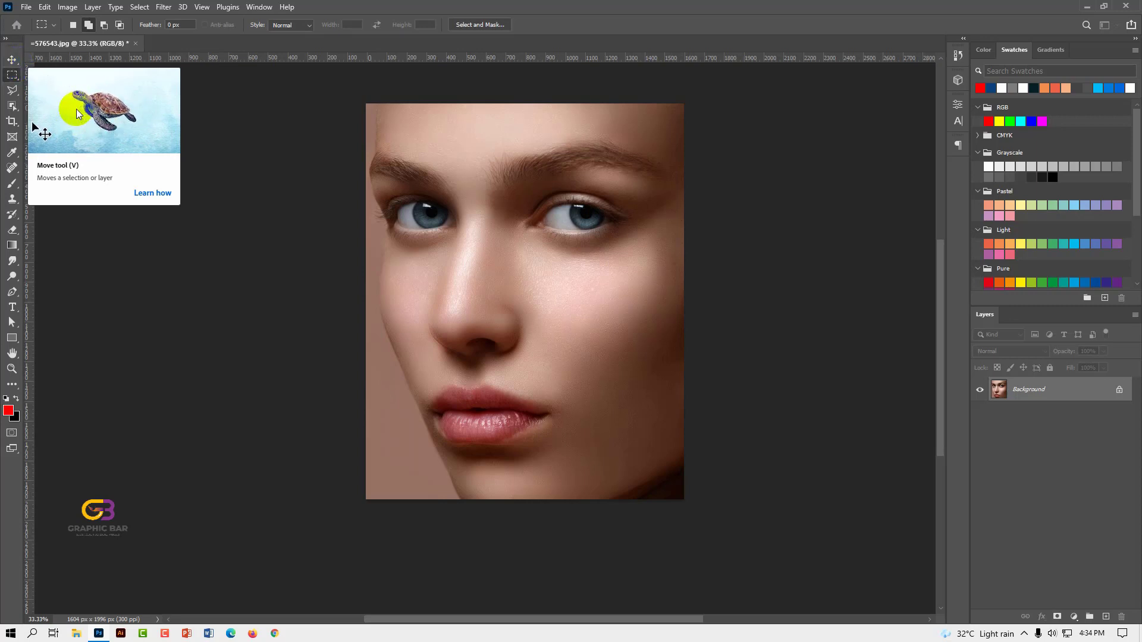
click(14, 61)
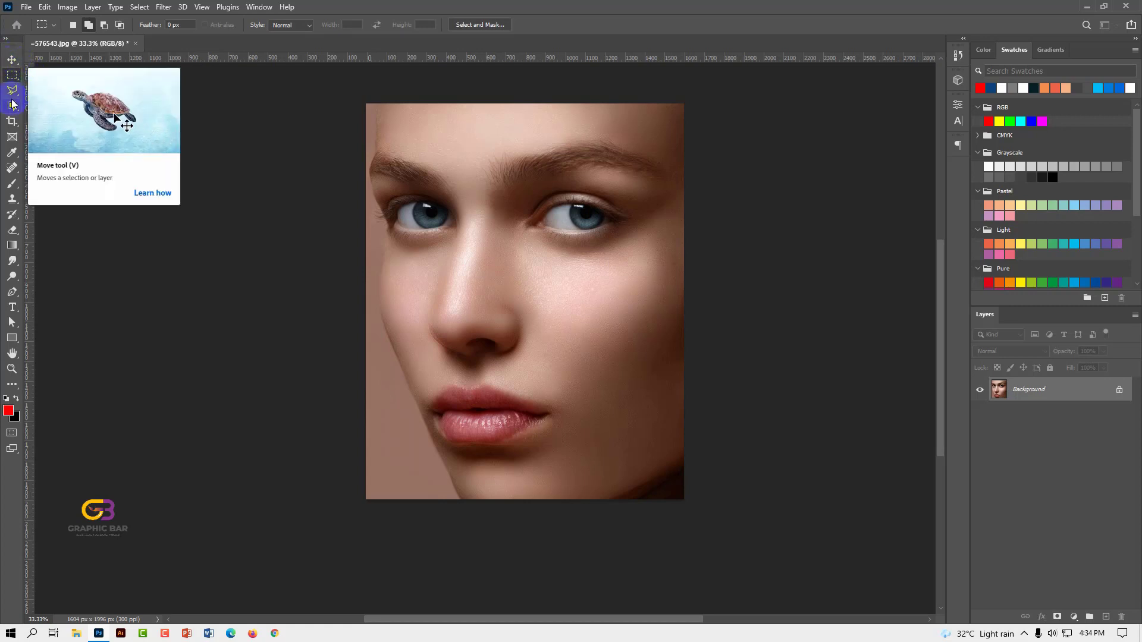
click(12, 60)
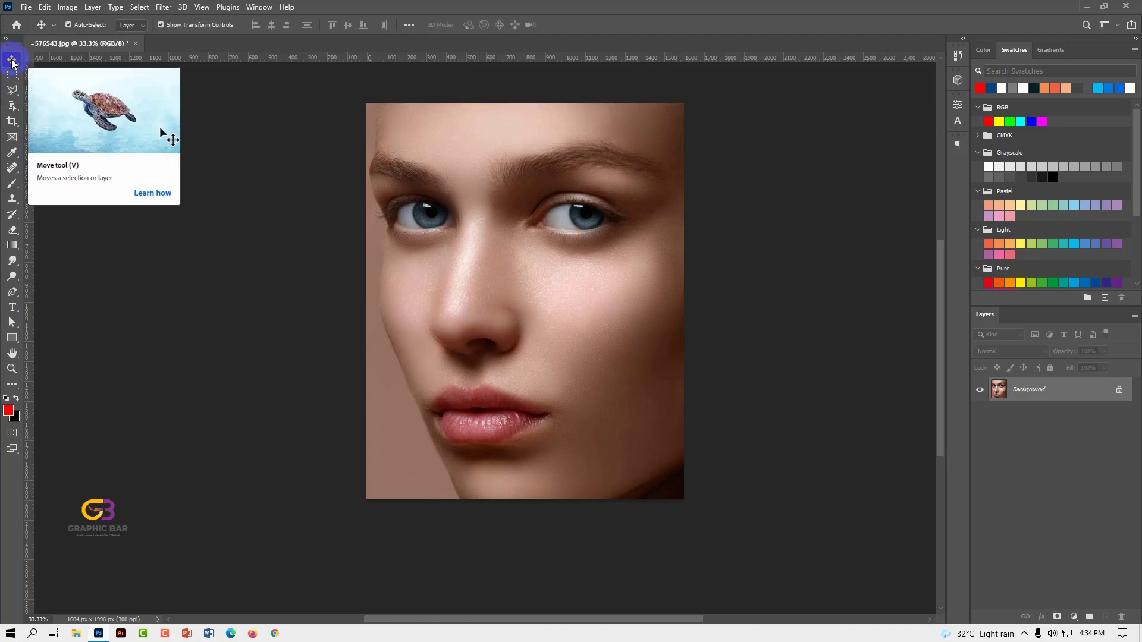
click(12, 60)
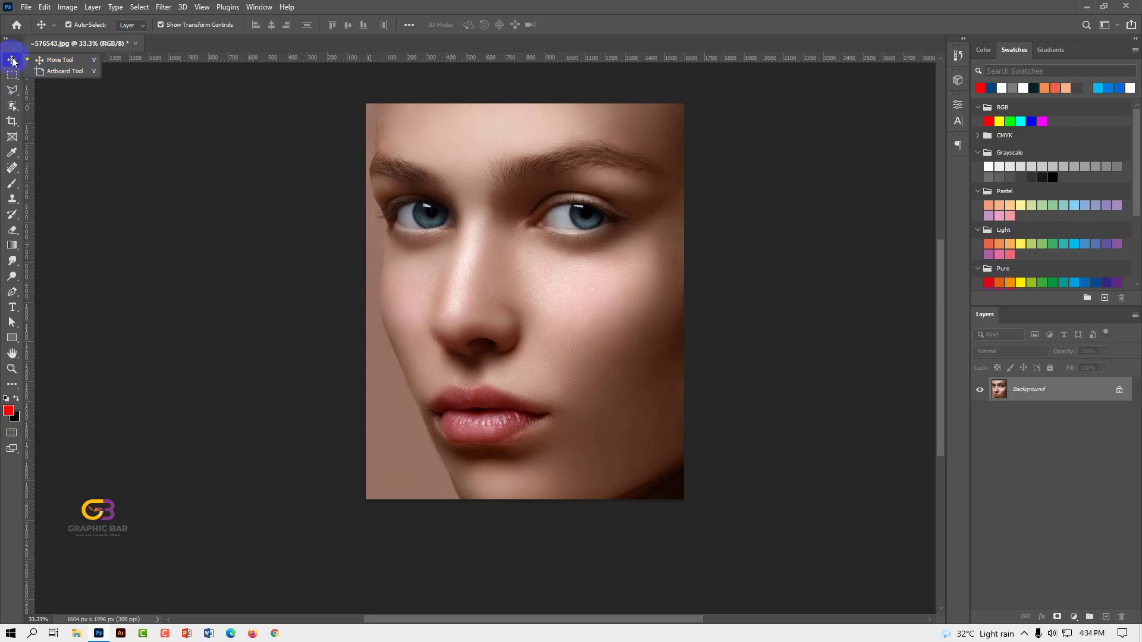
click(12, 60)
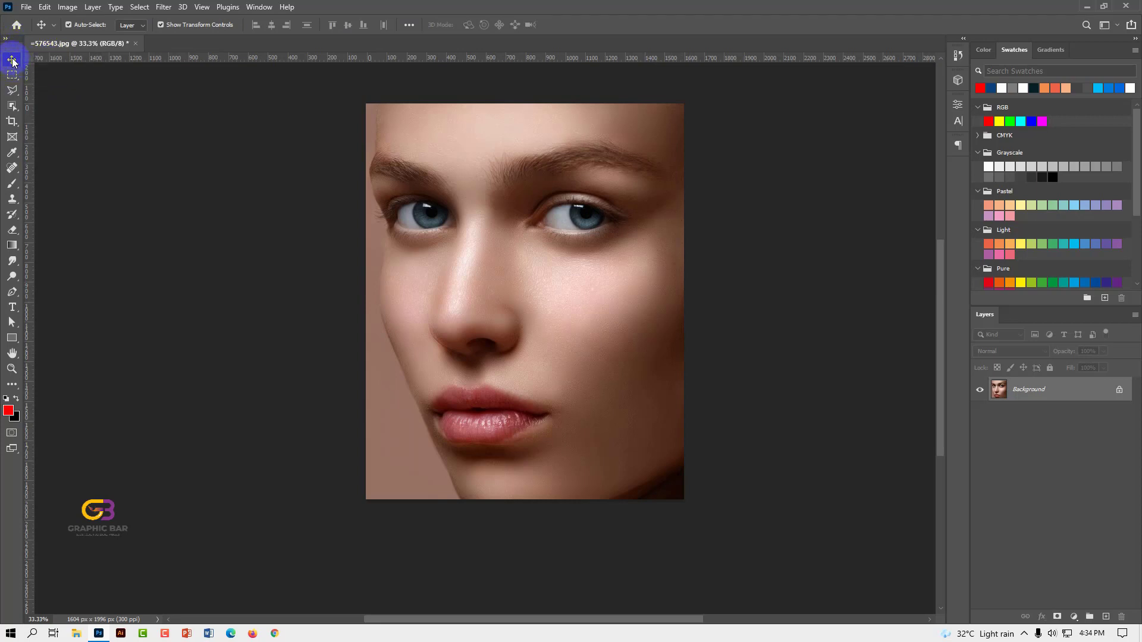
right_click(11, 63)
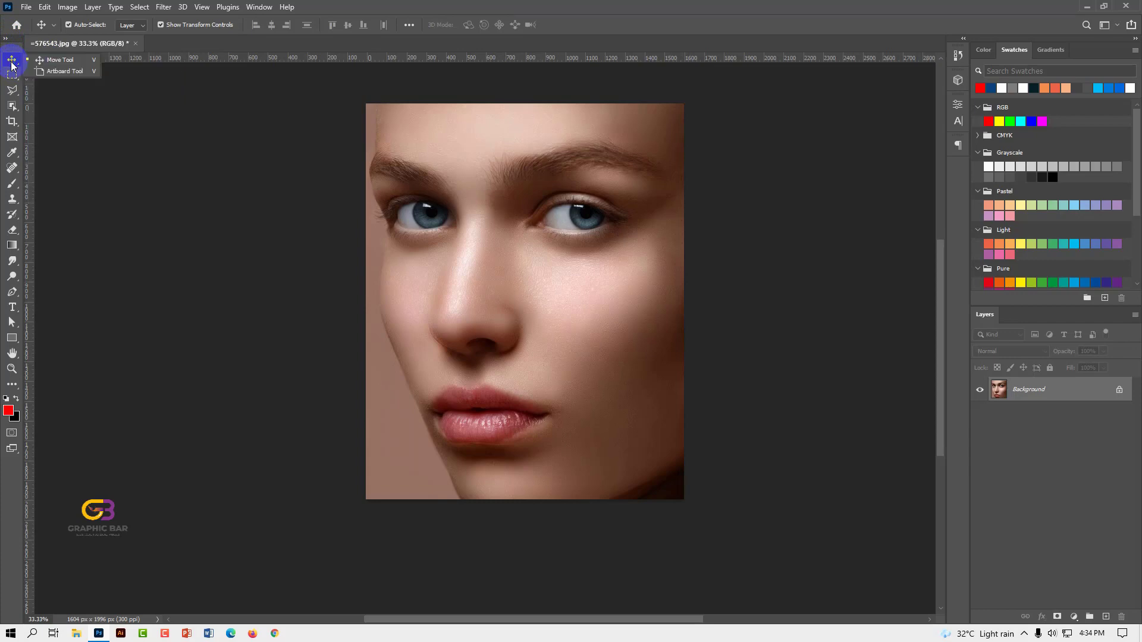
click(11, 63)
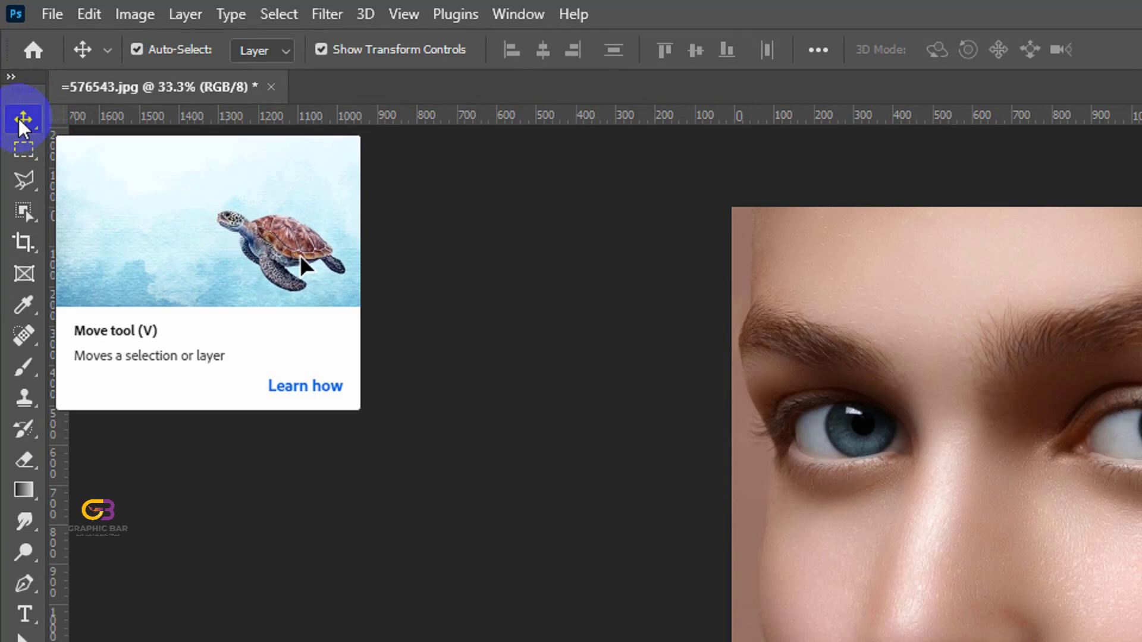
right_click(20, 119)
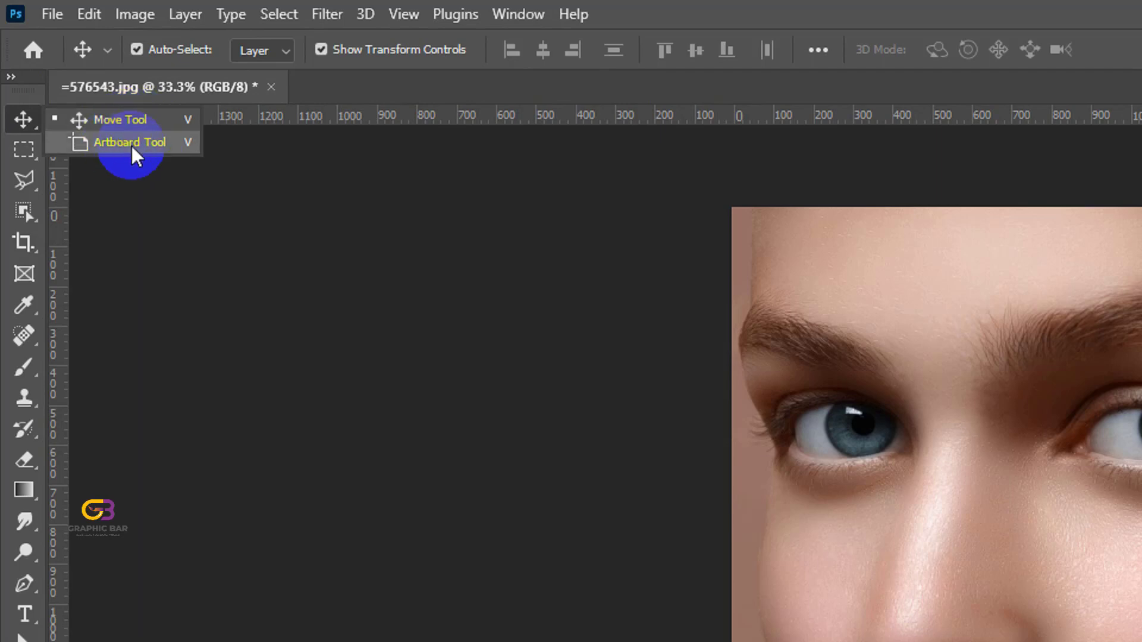
click(112, 120)
click(877, 372)
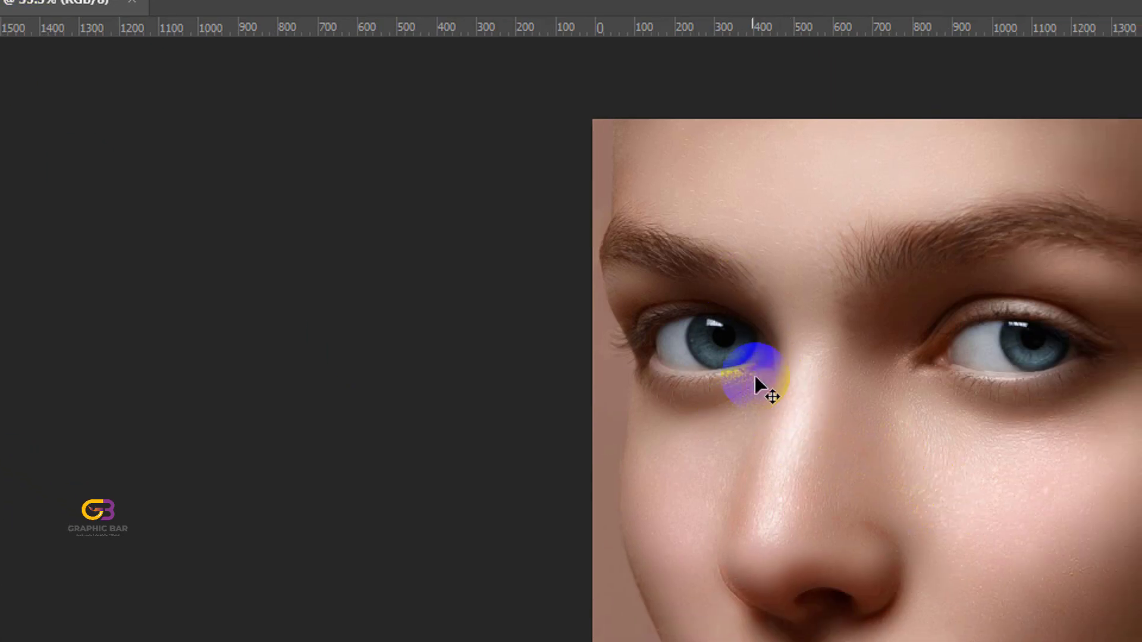
key(F5)
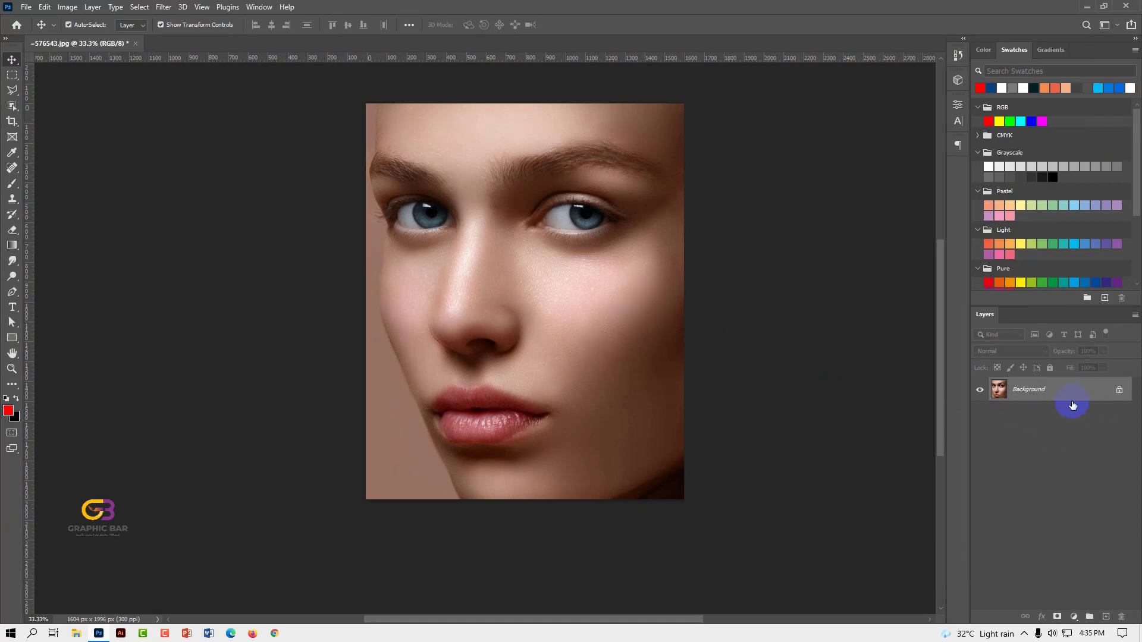
Unlock the Background layer and try moving the portrait around the canvas with the Move tool
click(1119, 390)
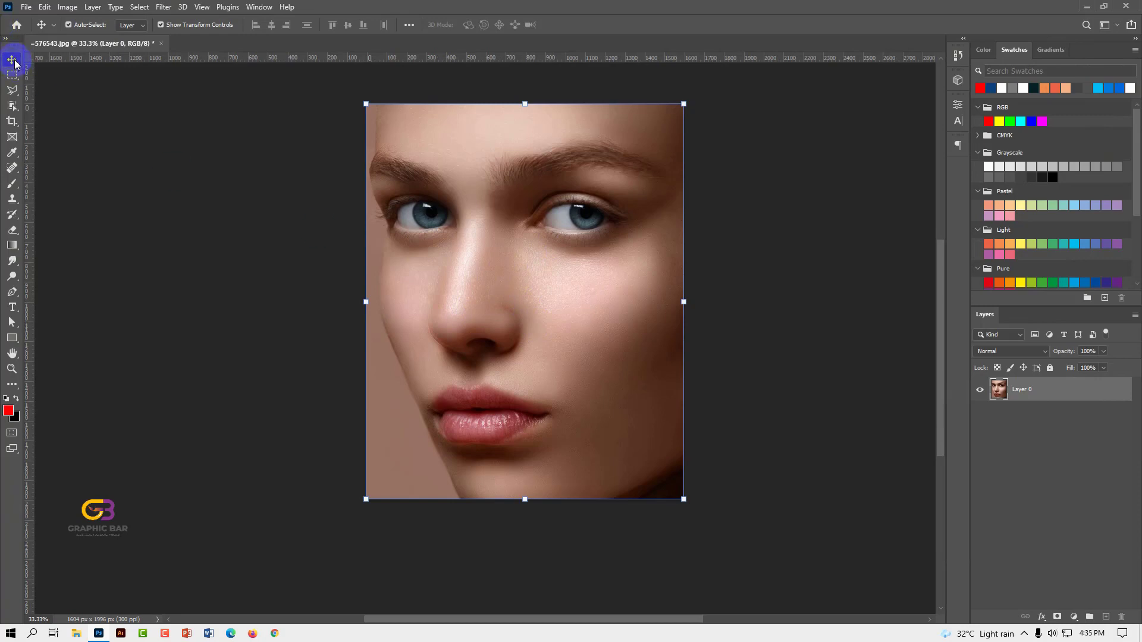
mouse_move(565, 285)
mouse_down()
mouse_move(556, 288)
mouse_move(548, 357)
mouse_move(565, 288)
mouse_up()
drag(678, 264, 573, 280)
key(Down)
key(Down)
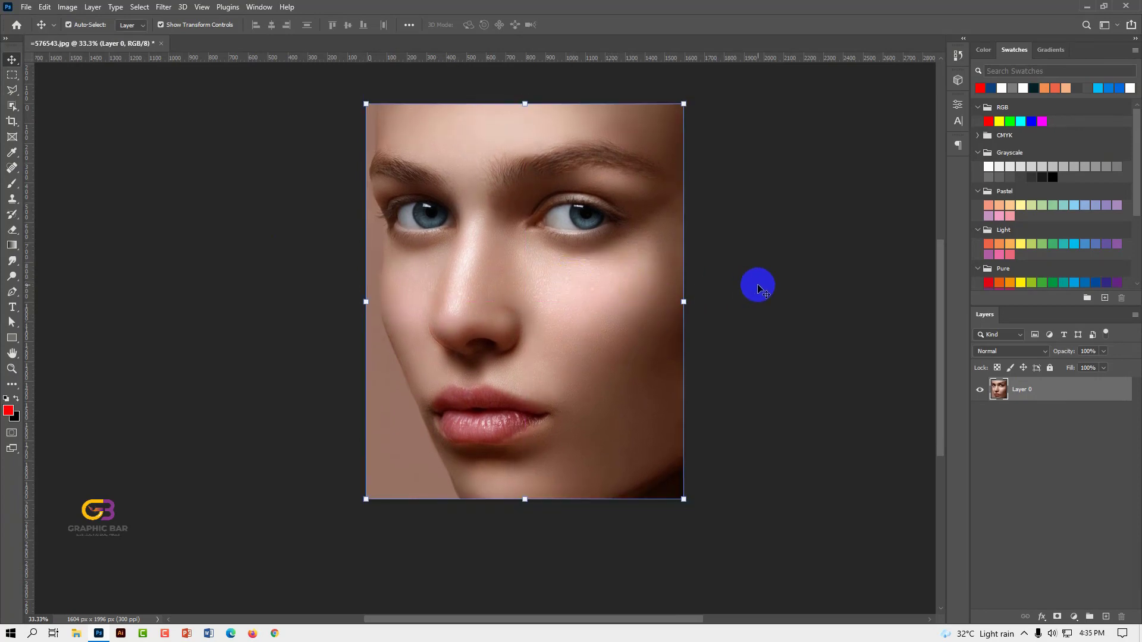
click(755, 284)
Draw a white artboard about 1113 × 1996 px to the right of the portrait, then add a same-size artboard to its right and another below that
drag(12, 61, 61, 71)
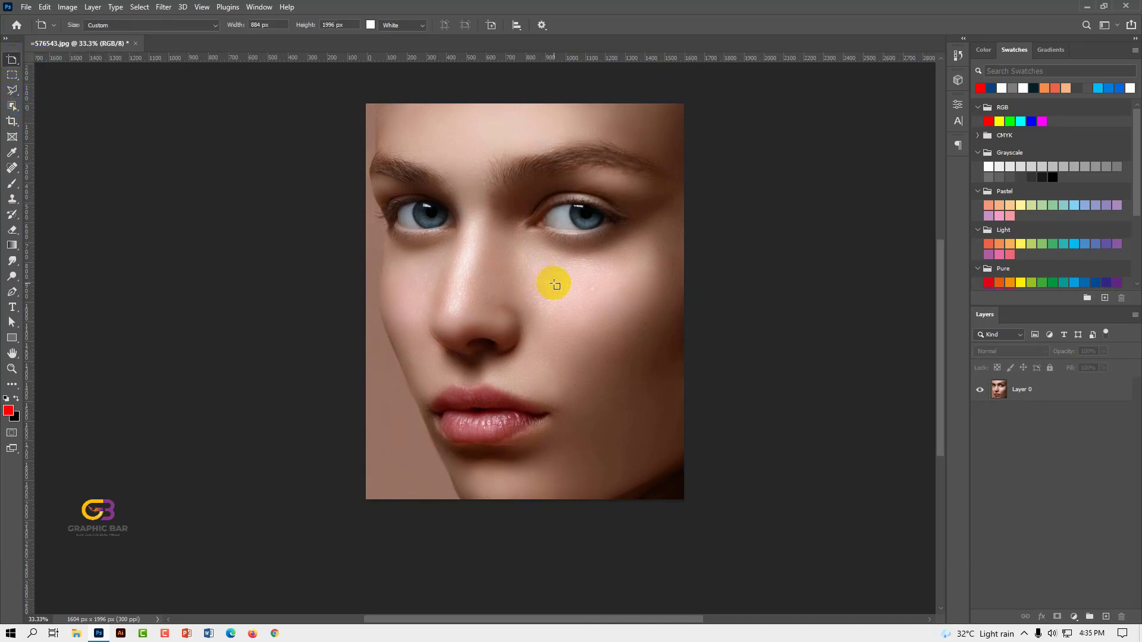
key(space)
drag(672, 308, 509, 305)
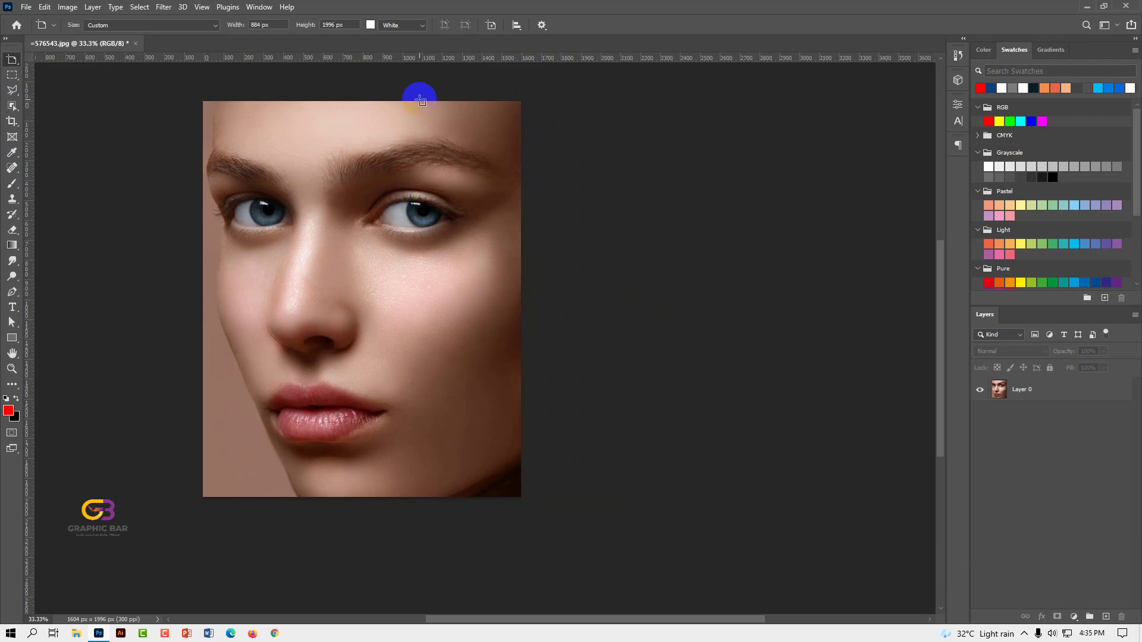
click(12, 60)
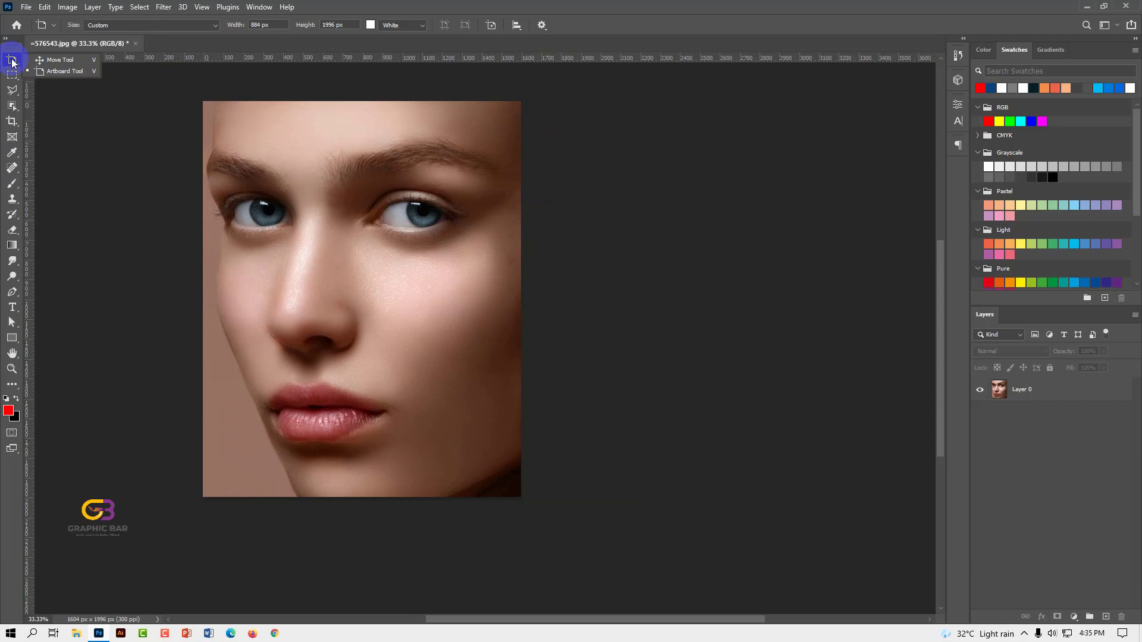
click(57, 75)
drag(540, 102, 762, 499)
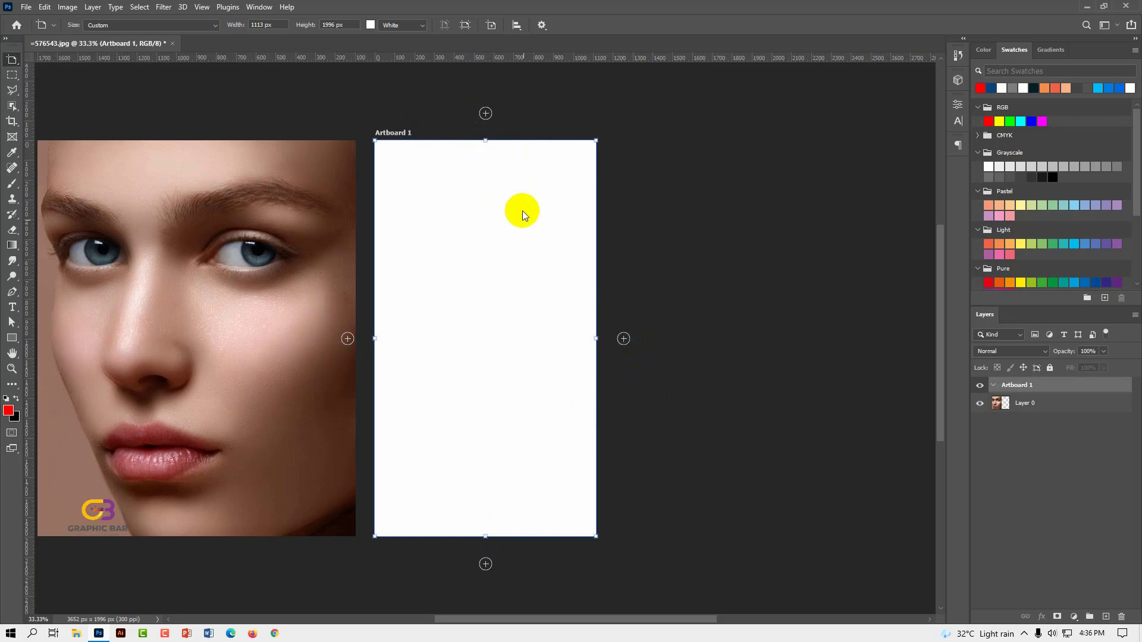
click(623, 339)
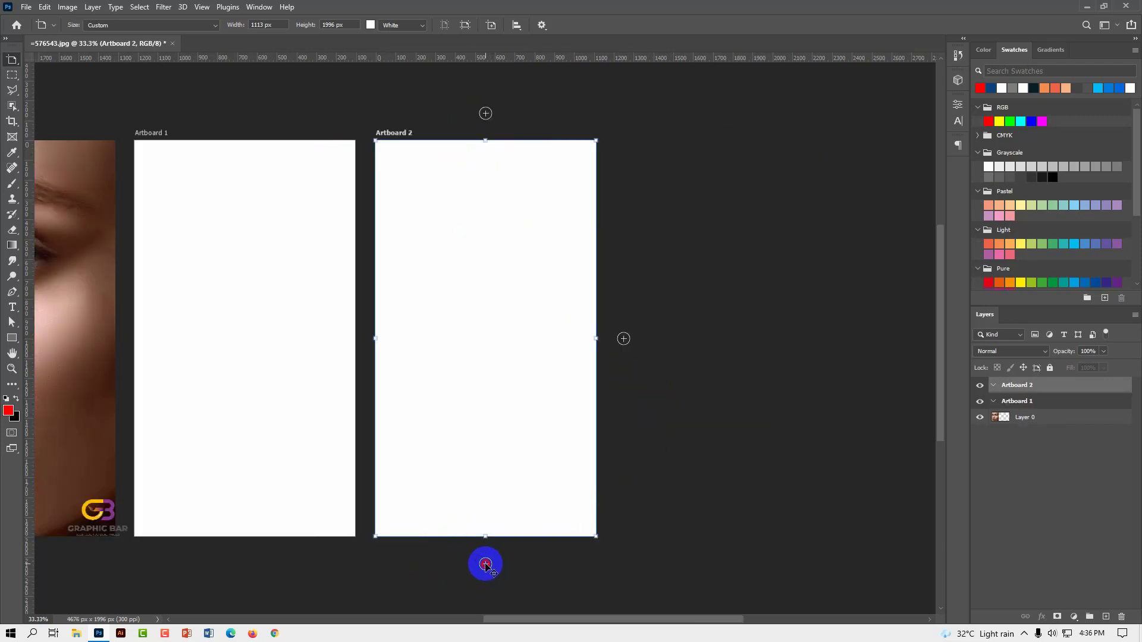
click(485, 565)
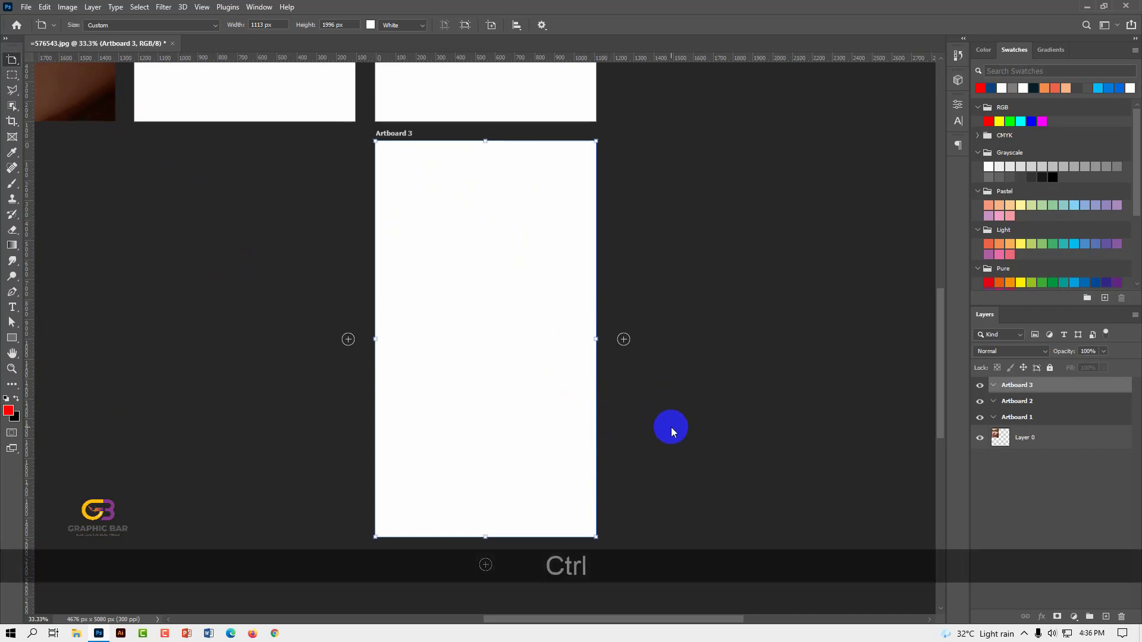
Undo the creation of the three artboards and return to the portrait
key(ctrl+z)
key(ctrl+z)
key(ctrl+z)
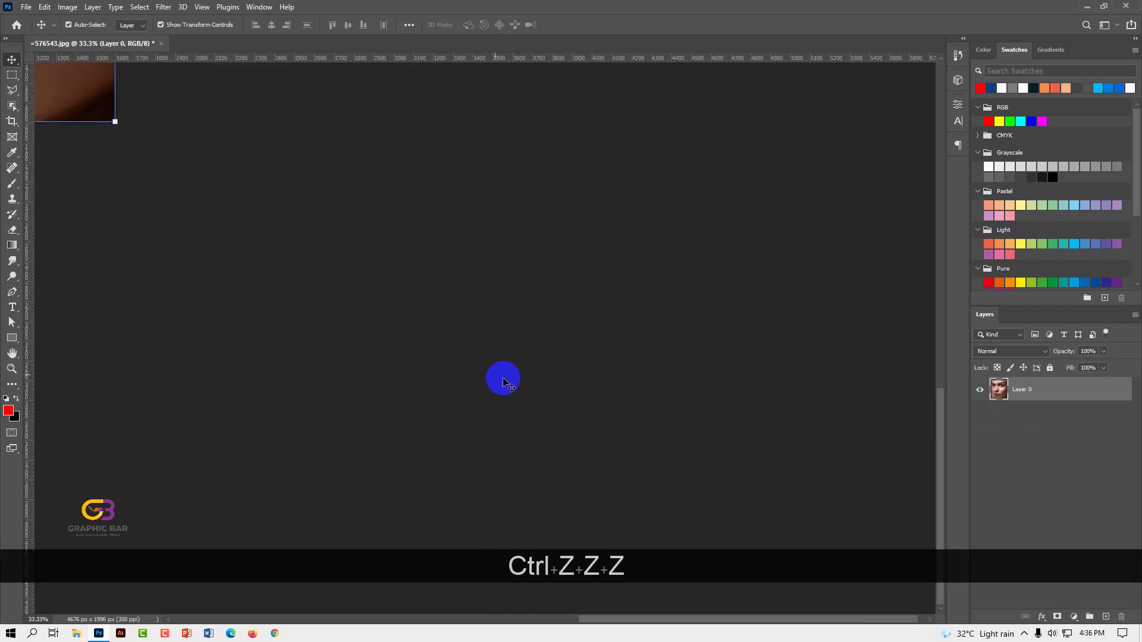
key(space)
drag(570, 422, 728, 405)
scroll(689, 400, up, 1)
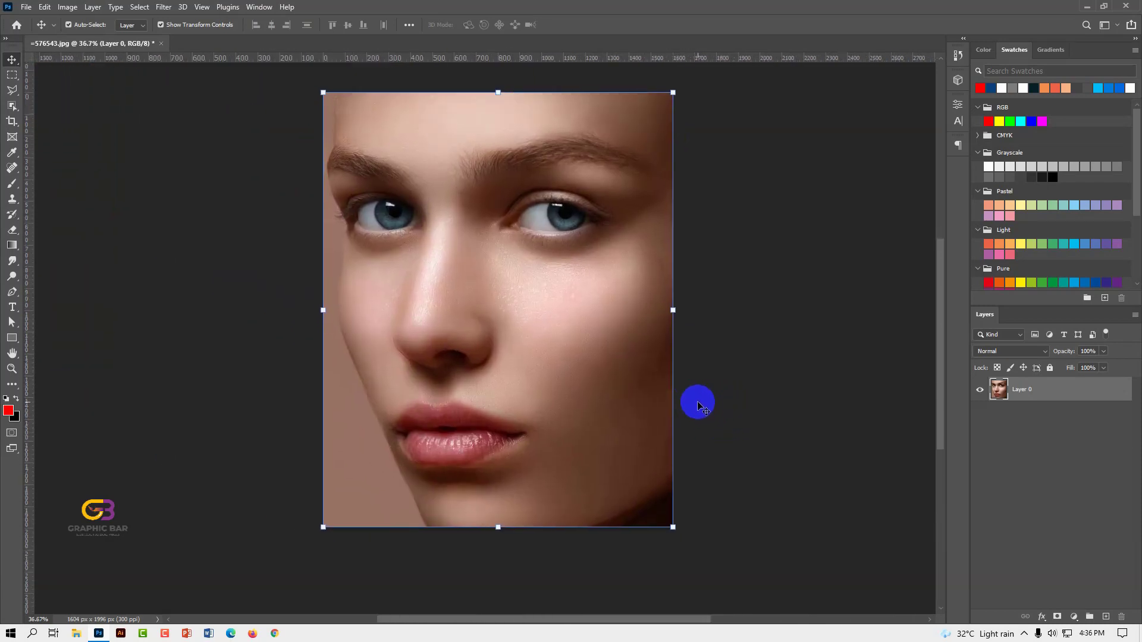
key(space)
drag(693, 357, 693, 376)
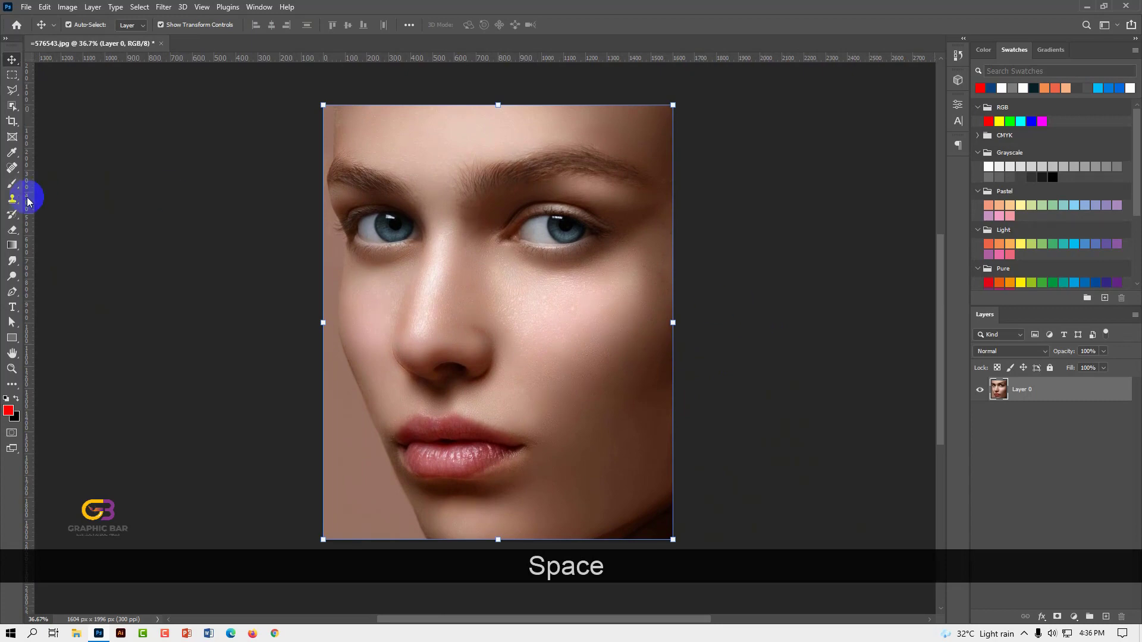
Look through the marquee tools grouped with the Rectangular Marquee tool
click(11, 76)
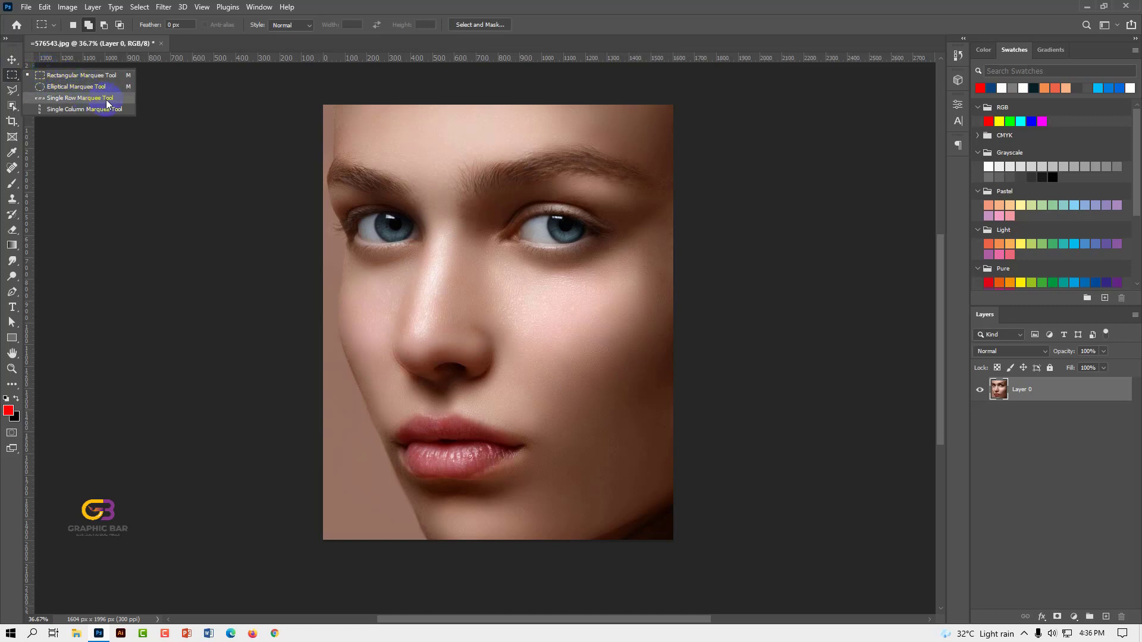
click(67, 75)
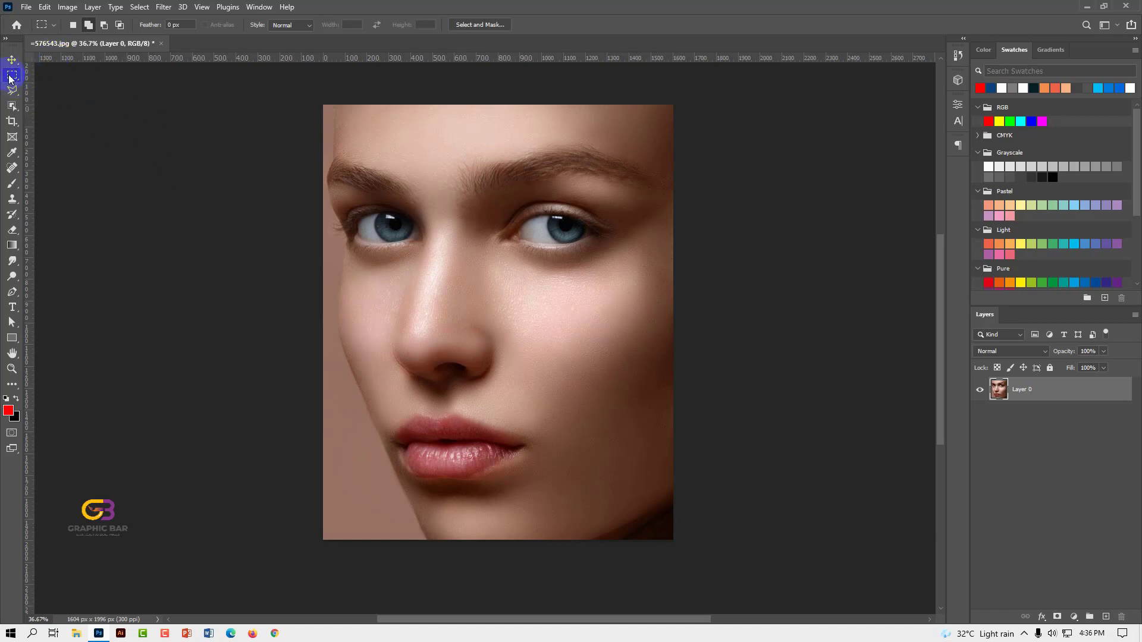
right_click(9, 76)
click(64, 75)
click(12, 60)
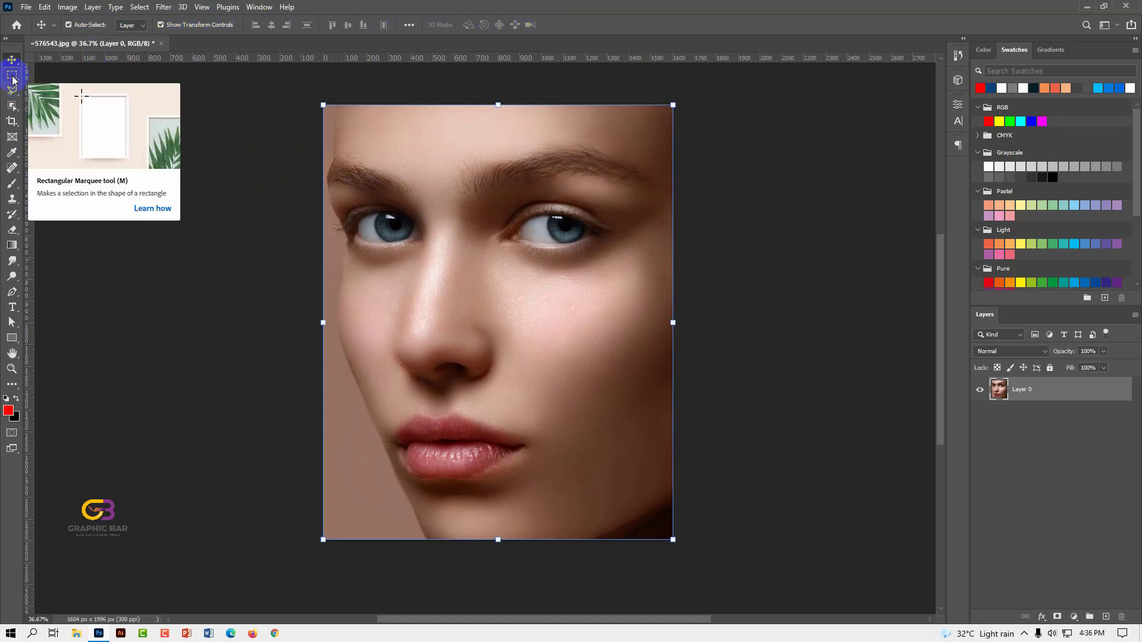
click(13, 76)
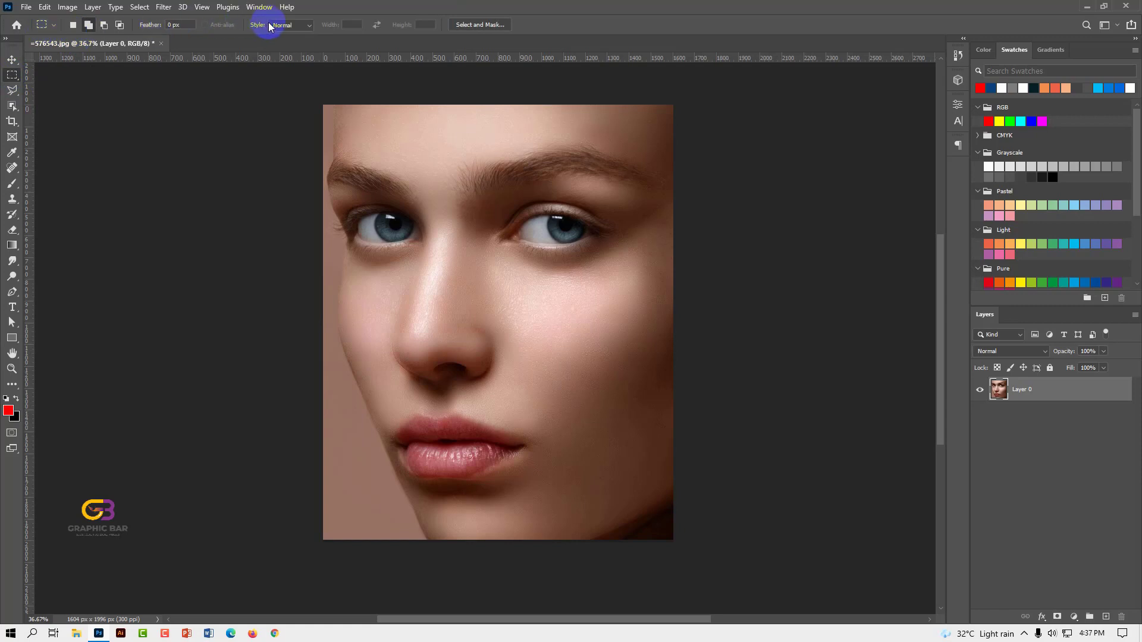
Draw a new rectangular marquee selection over the centre of the face and move it slightly left and up to span both eyes
right_click(15, 75)
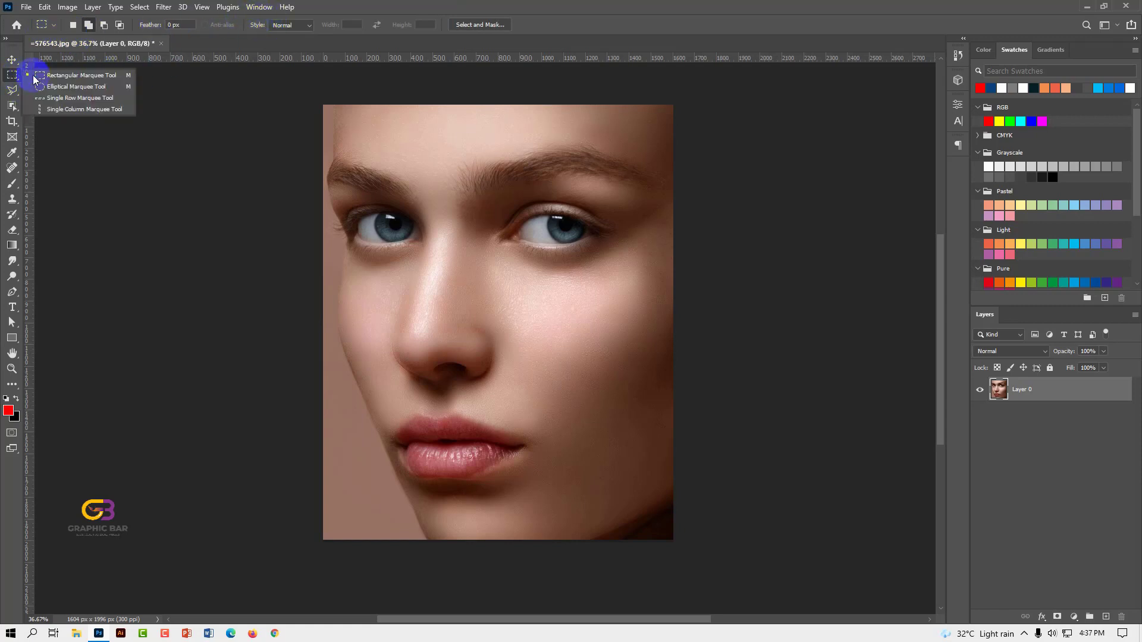
click(77, 76)
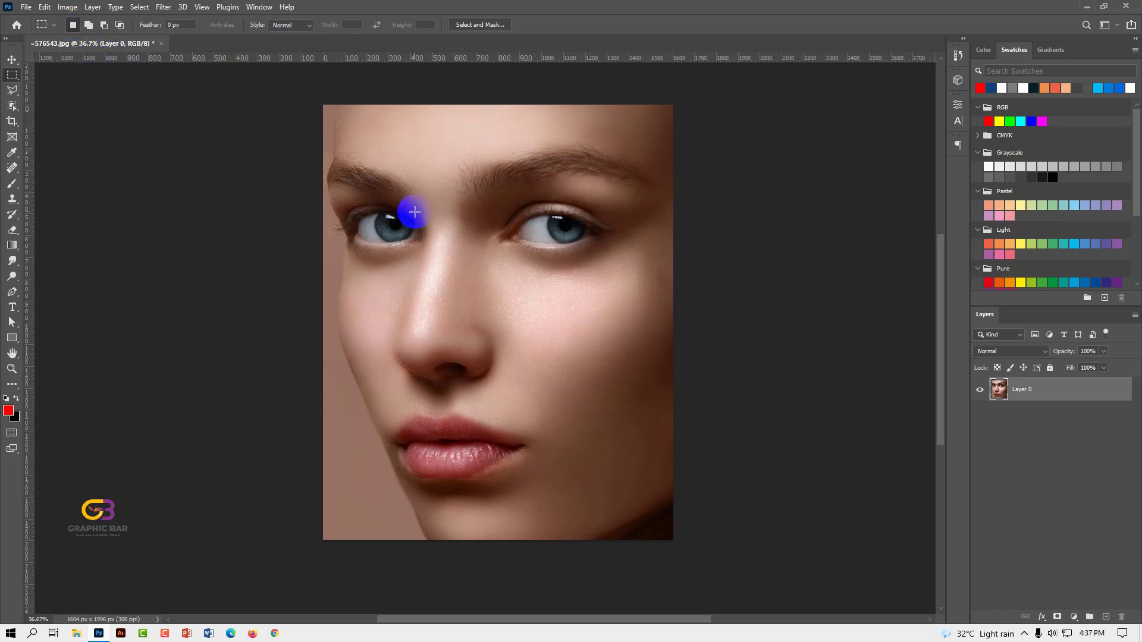
drag(415, 174, 652, 470)
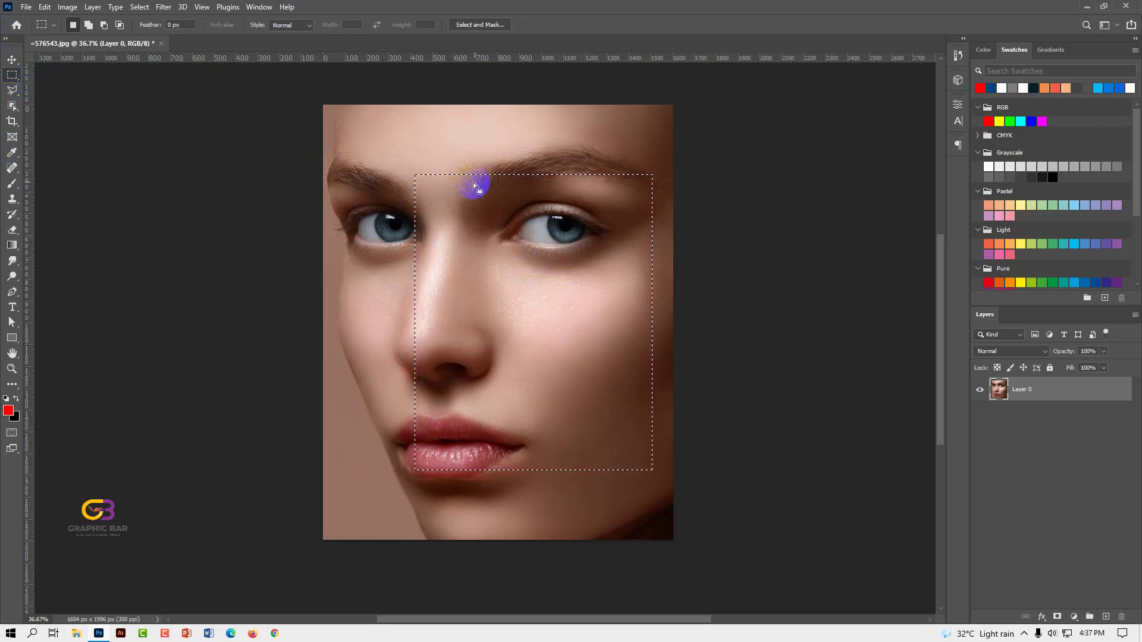
drag(473, 182, 447, 216)
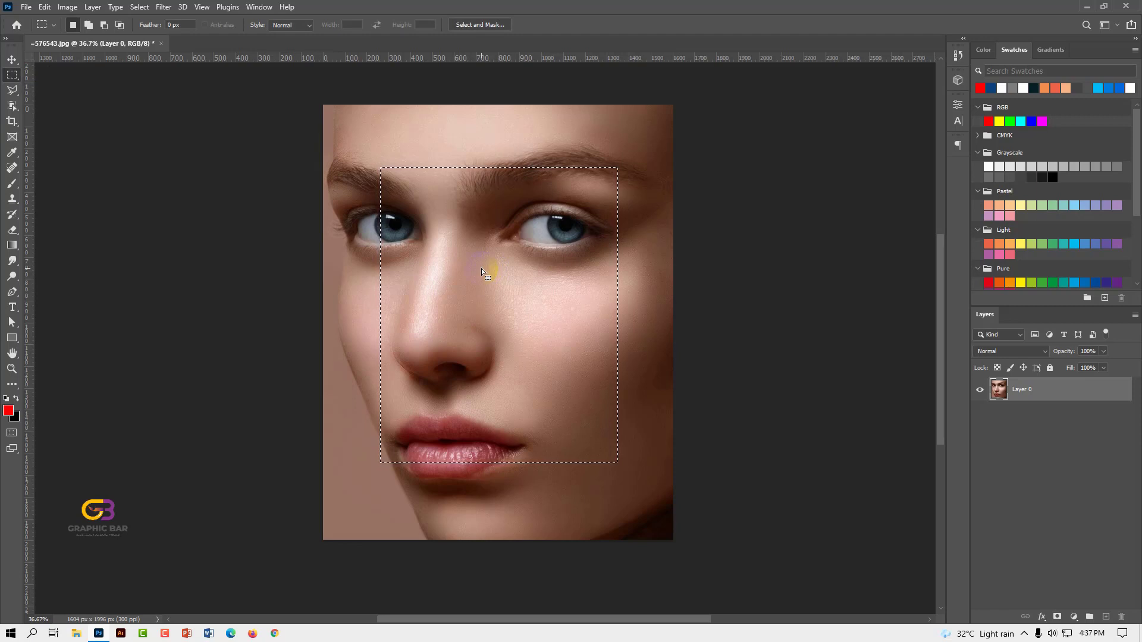
Fill the rectangular selection with the black background colour, and undo the fill
key(ctrl)
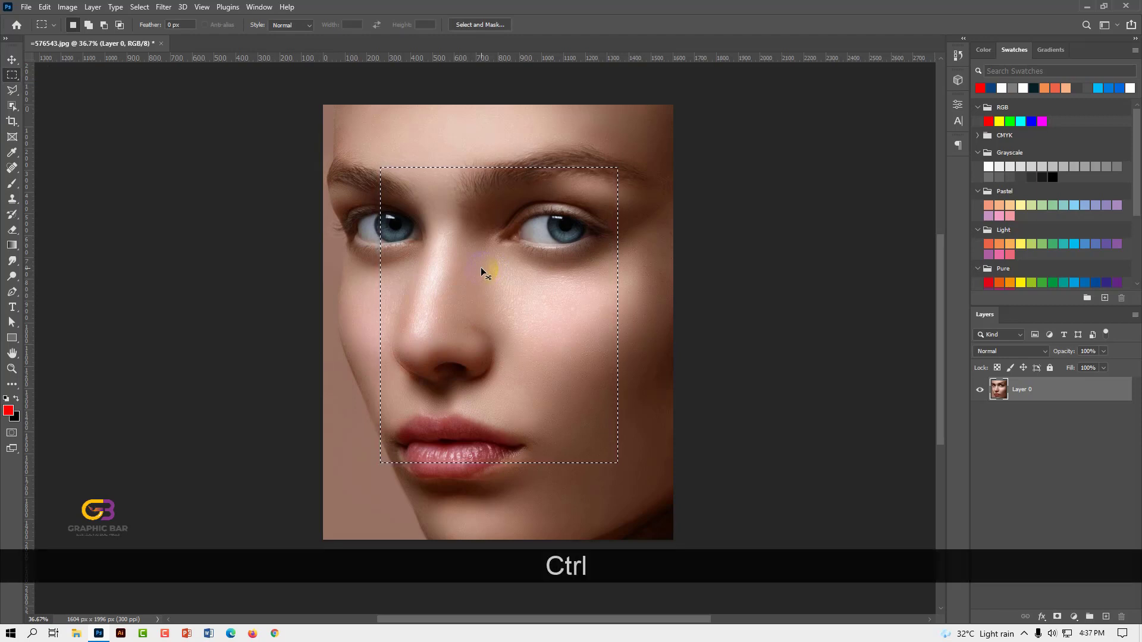
key(ctrl+Delete)
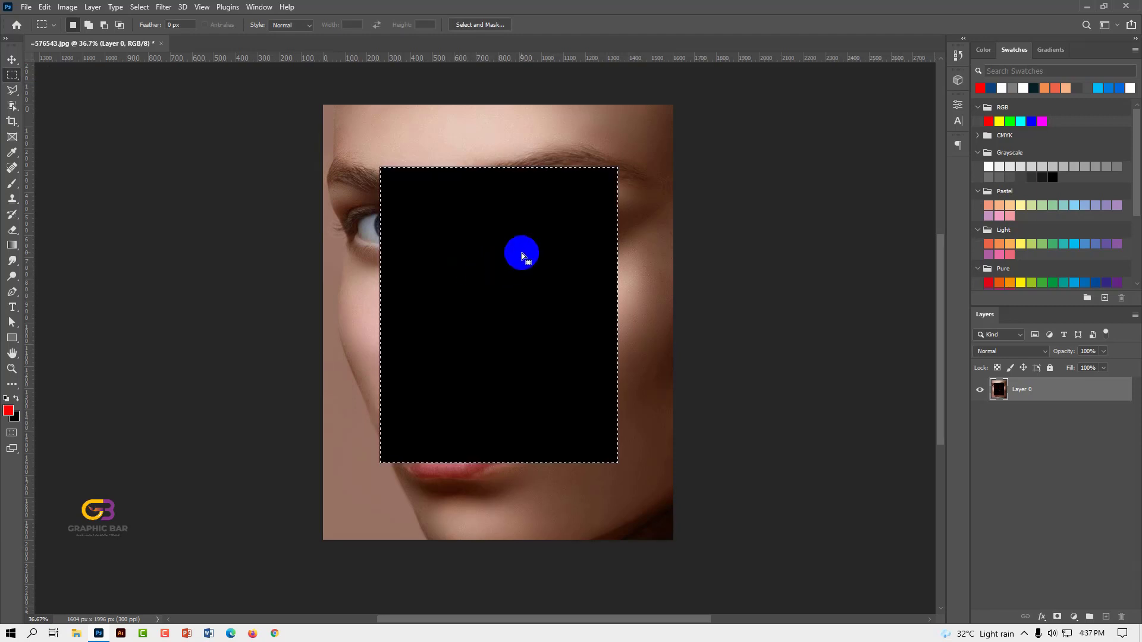
key(ctrl)
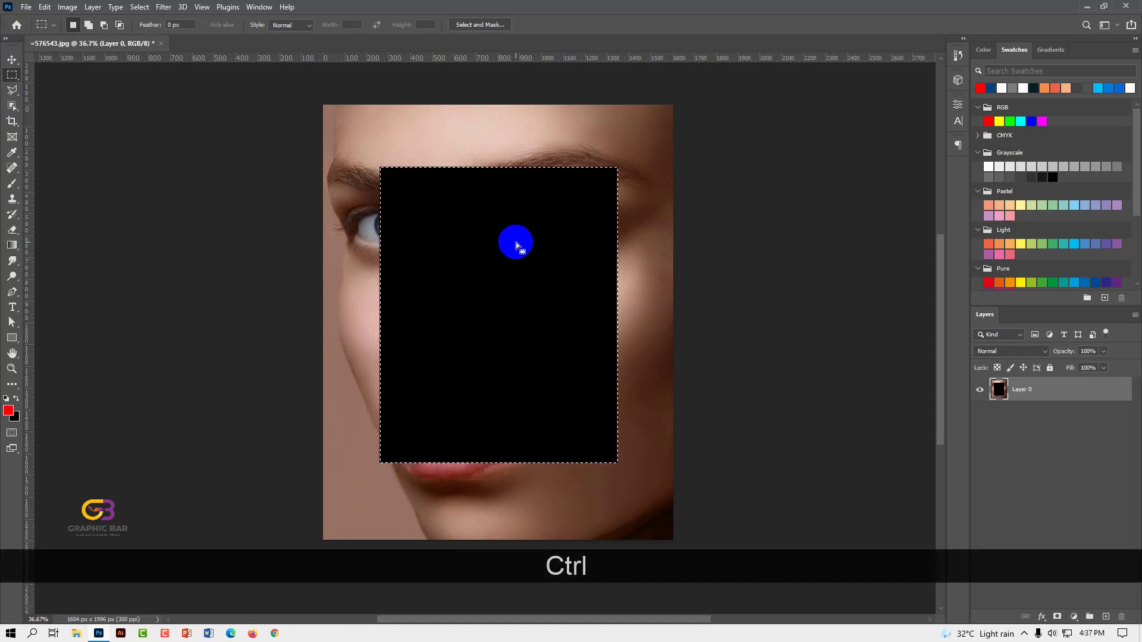
key(ctrl)
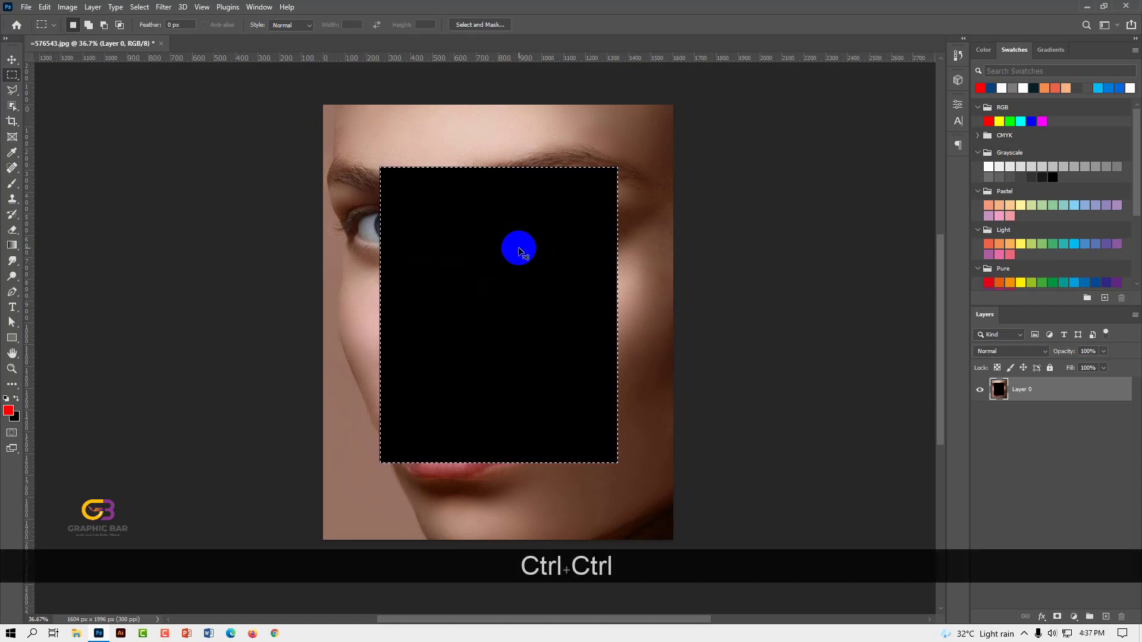
key(ctrl+z)
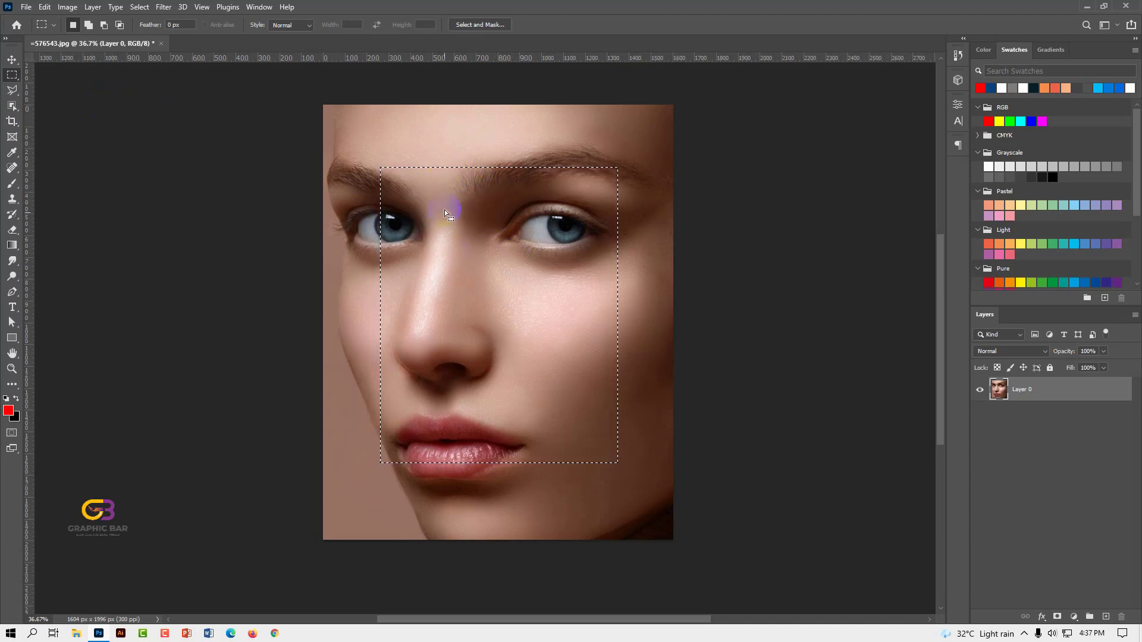
Extend the rectangular selection in Add to selection mode with seven more rectangles over the forehead, both cheeks, the chin and beside the mouth
drag(12, 74, 66, 77)
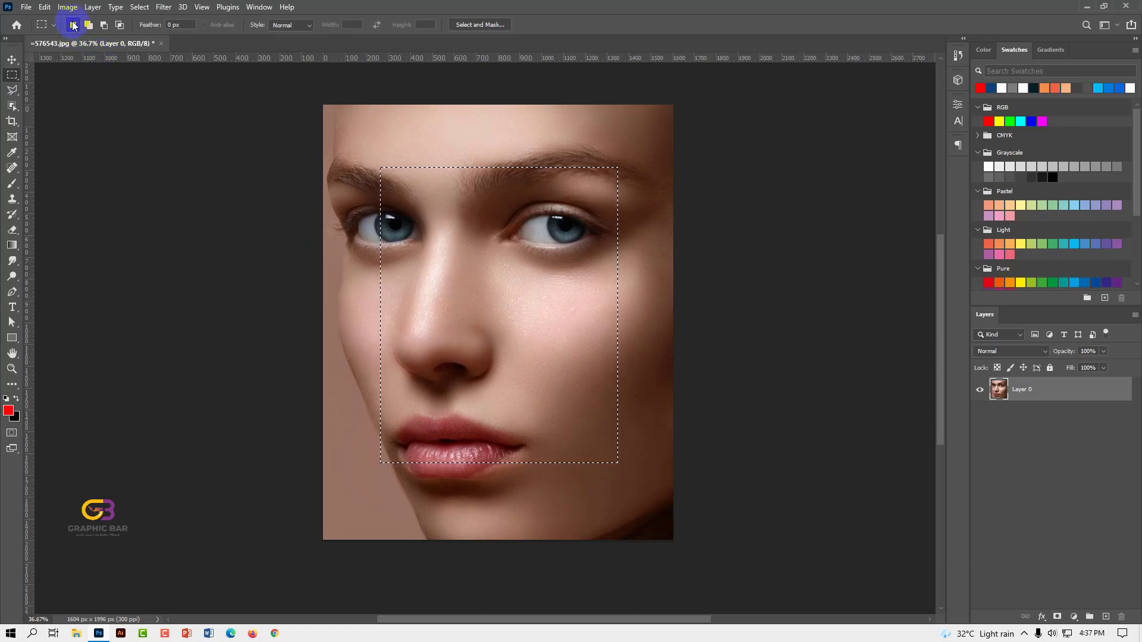
click(515, 224)
click(89, 25)
click(90, 25)
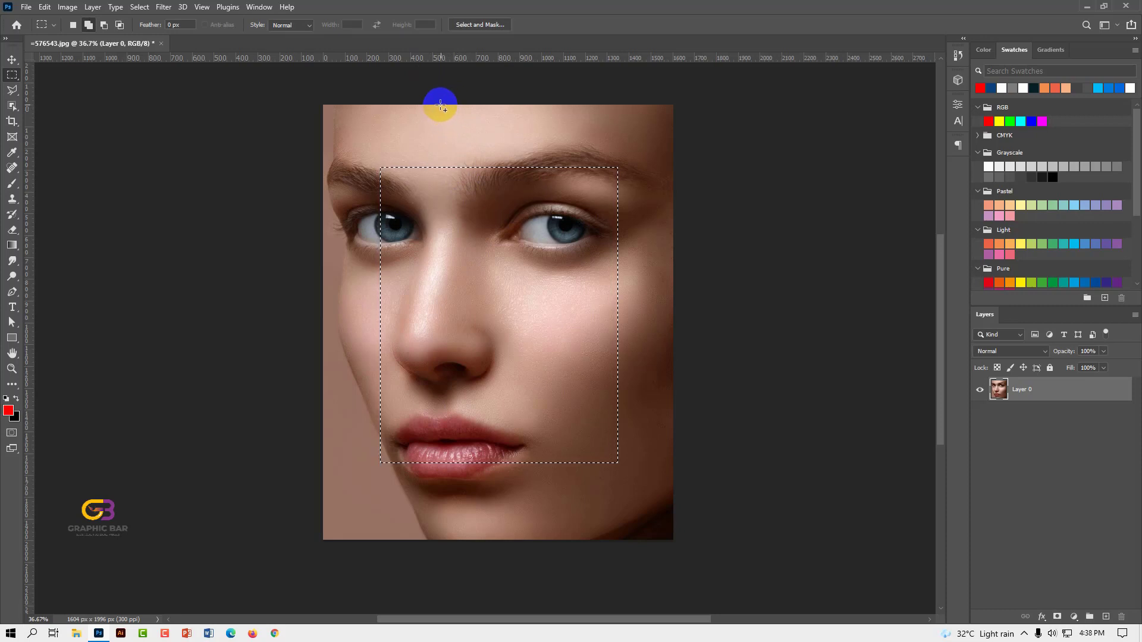
drag(440, 106, 549, 212)
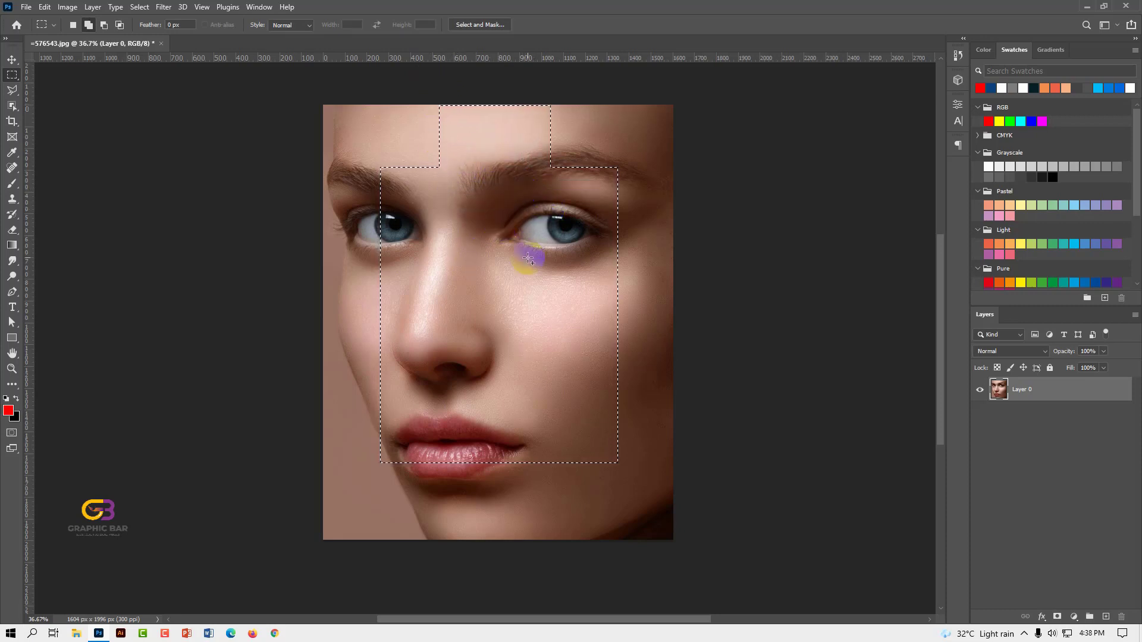
drag(591, 251, 673, 364)
drag(342, 255, 409, 375)
drag(468, 437, 556, 532)
drag(603, 401, 657, 435)
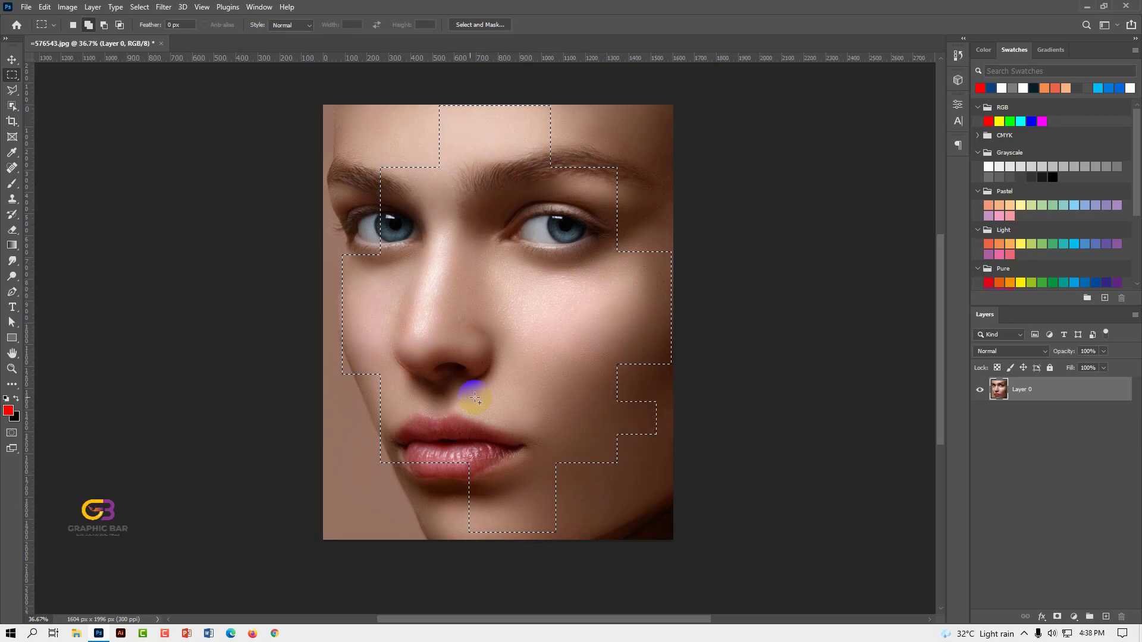
drag(380, 421, 343, 458)
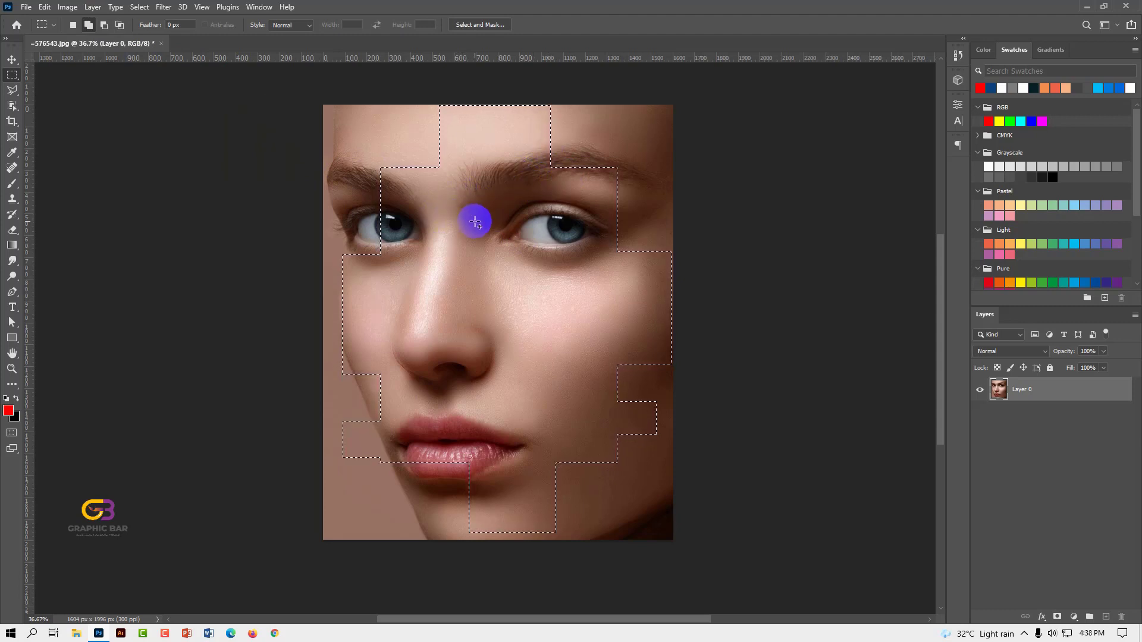
drag(618, 205, 664, 253)
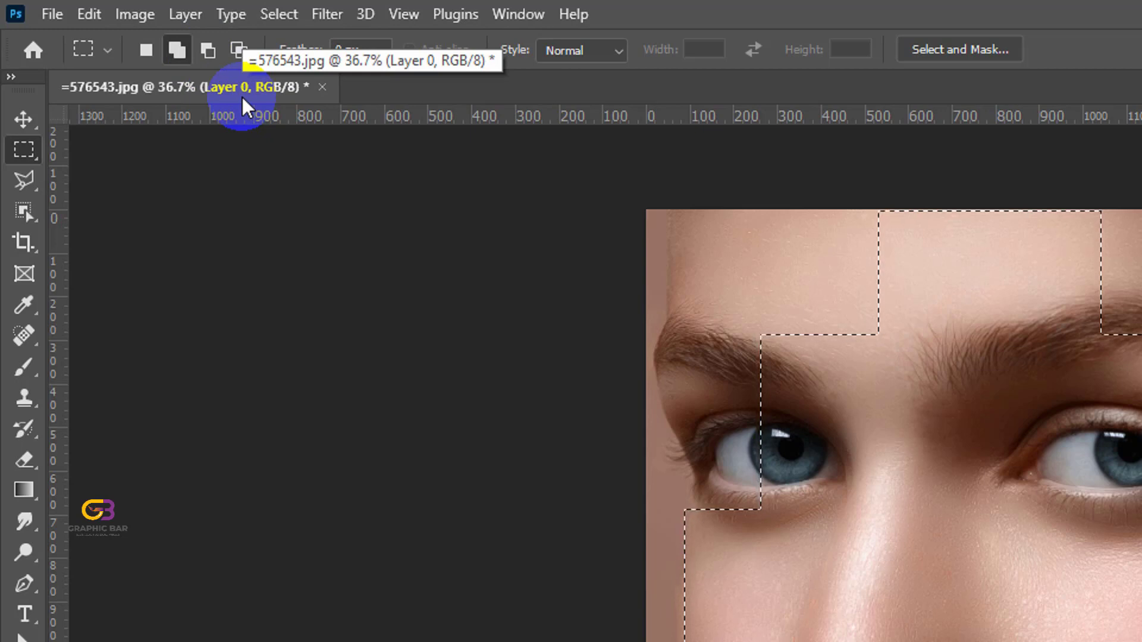
Look through the Subtract from selection and Add to selection modes of the Rectangular Marquee tool, and return to New selection mode
click(214, 50)
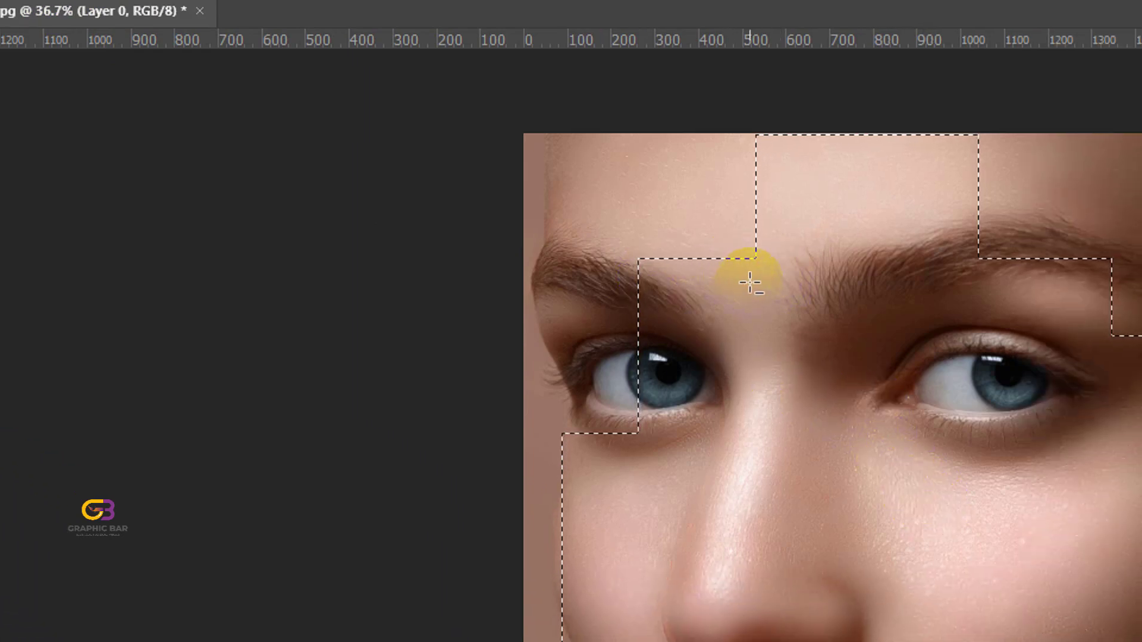
key(F5)
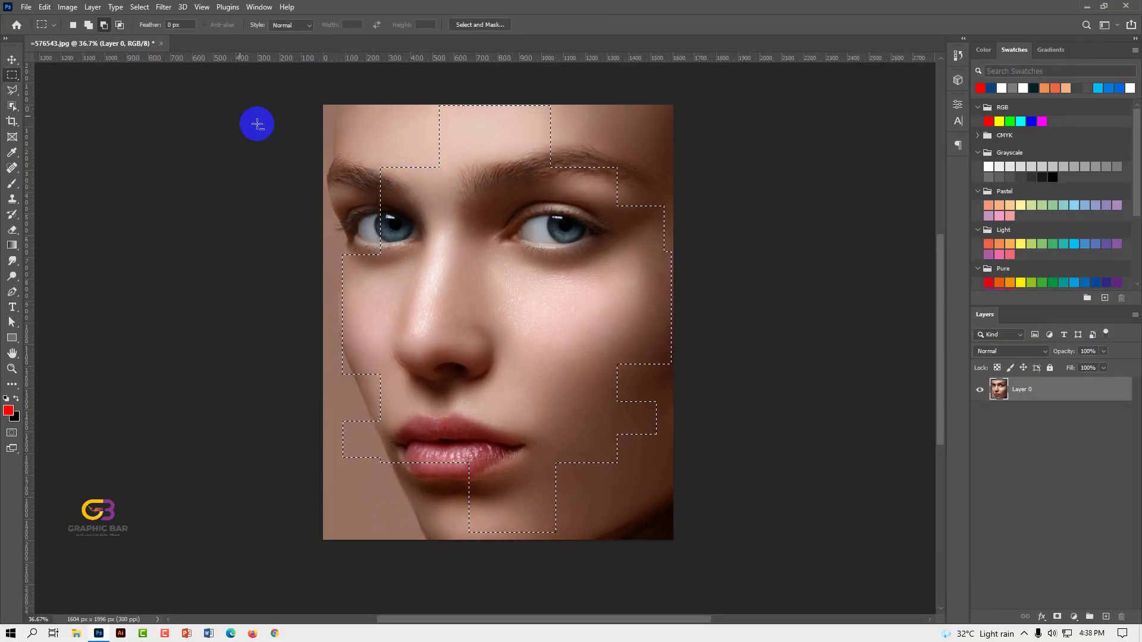
click(102, 25)
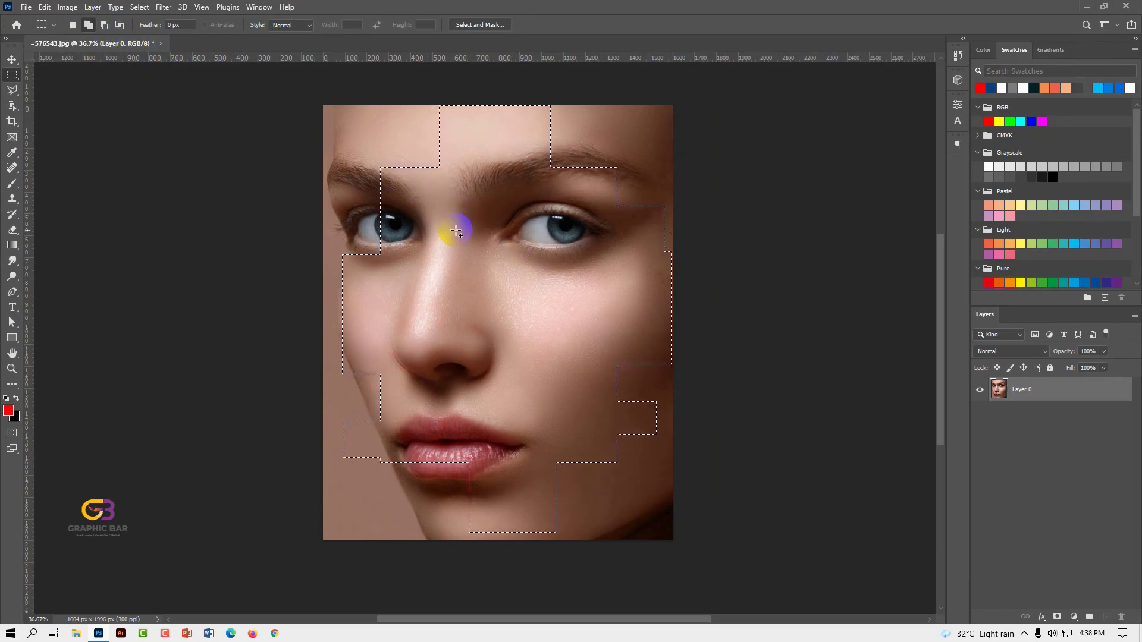
click(105, 25)
click(90, 25)
right_click(12, 75)
click(57, 77)
click(70, 25)
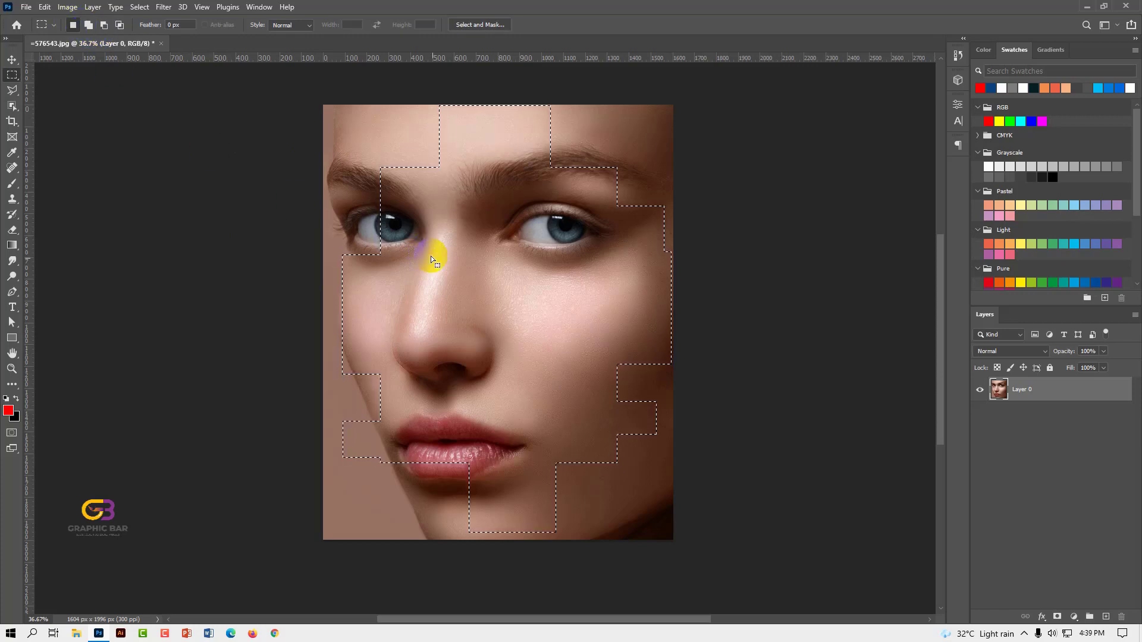
Preview the temporary add and subtract modes of the Rectangular Marquee tool over the face without changing the selection
key(shift)
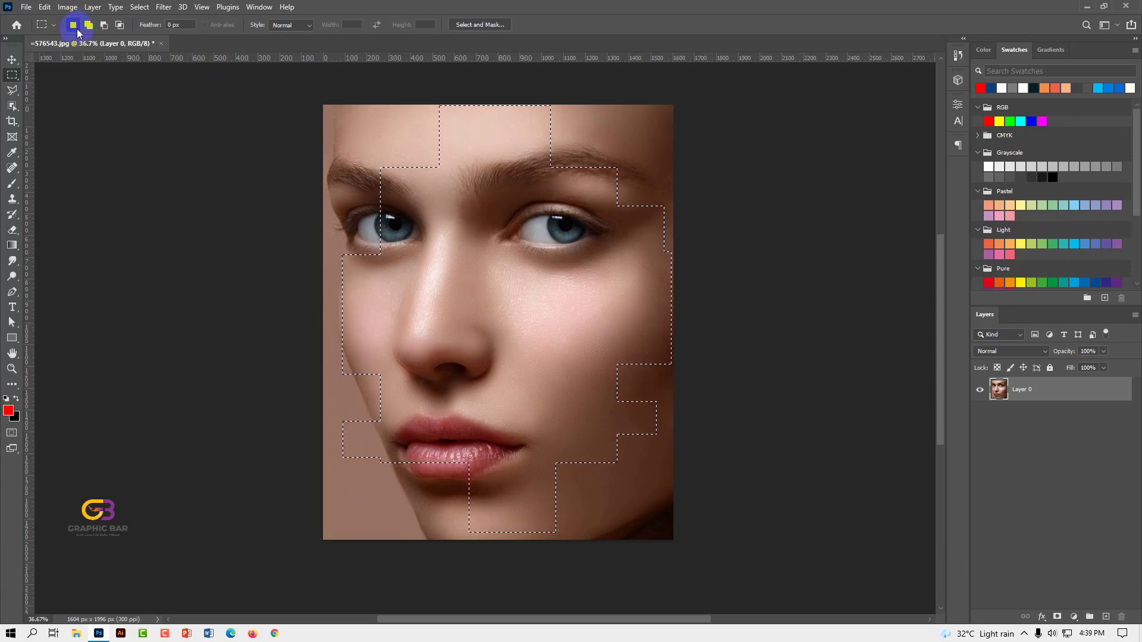
key(shift)
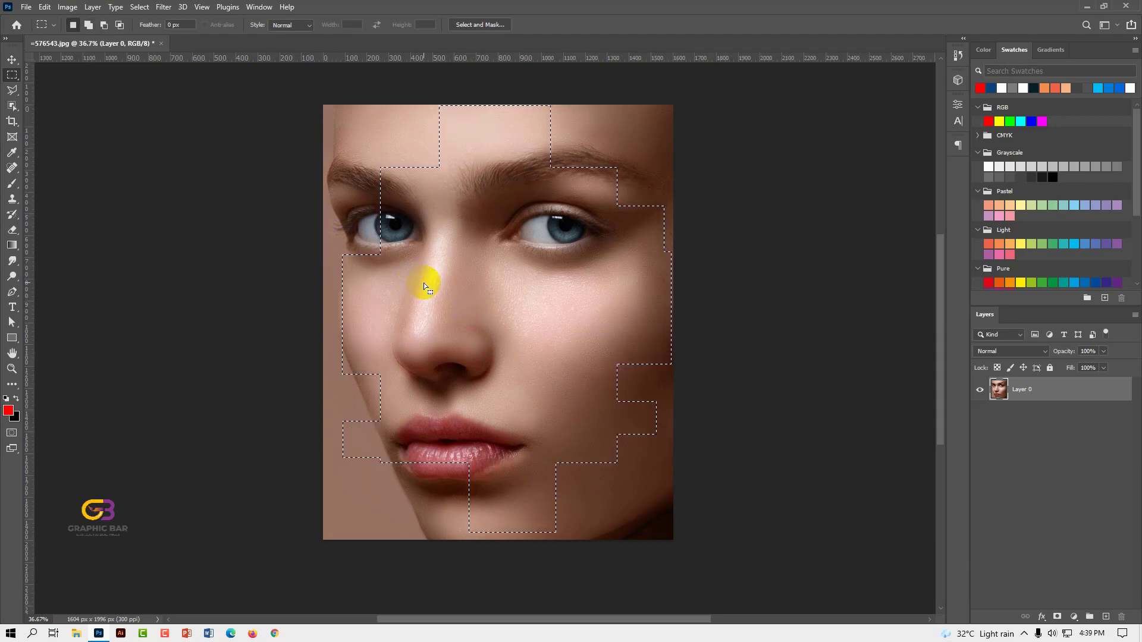
key(alt)
right_click(11, 77)
click(66, 76)
key(shift)
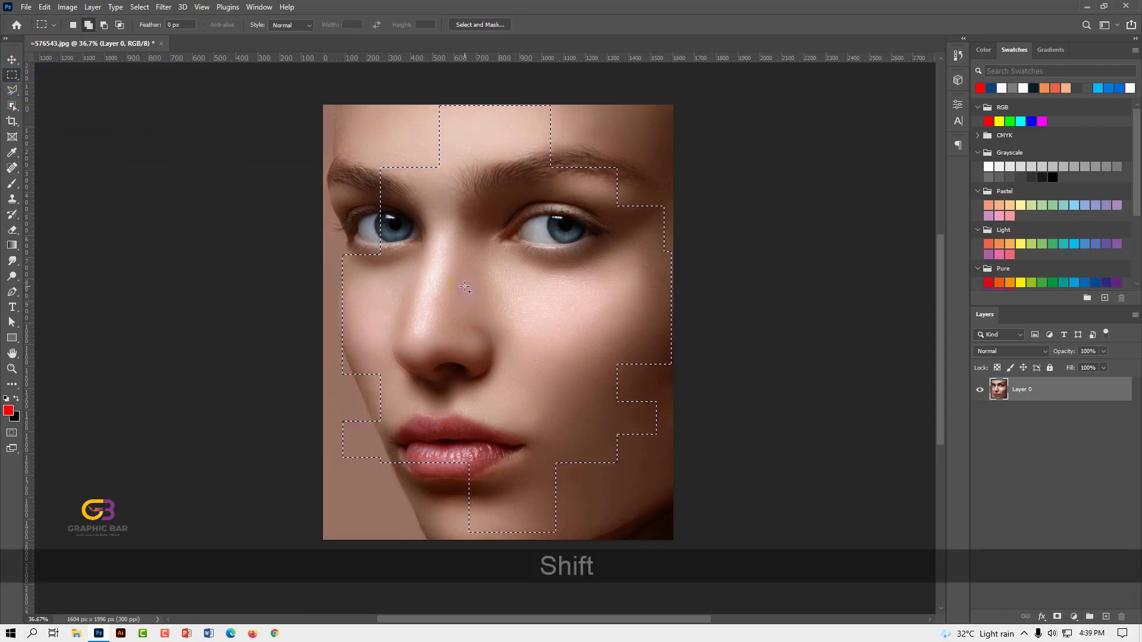
key(alt)
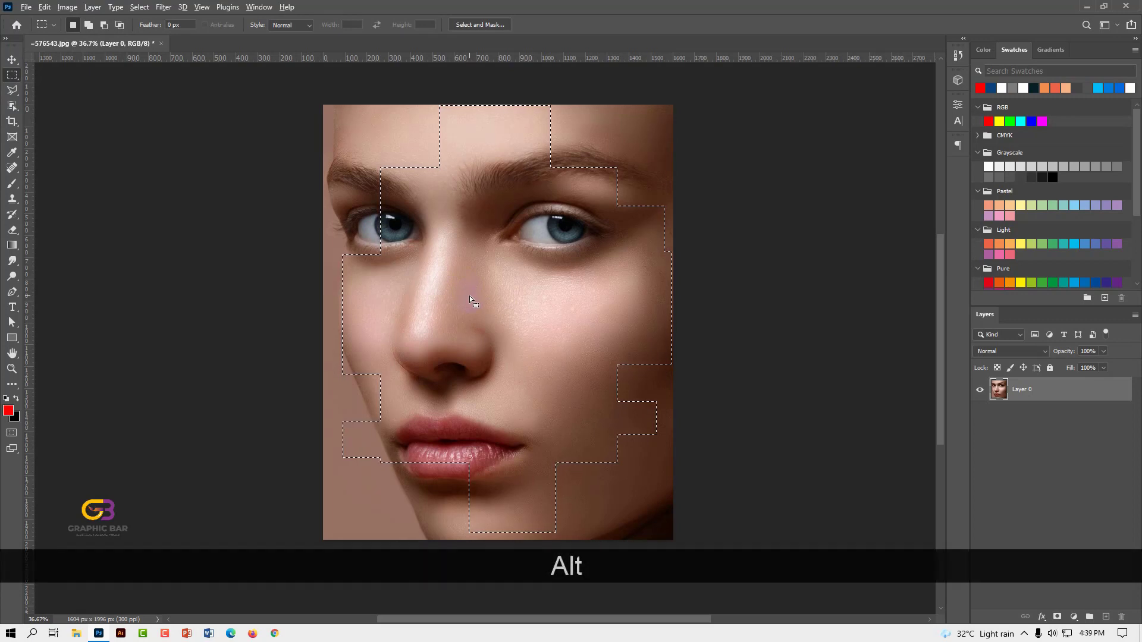
key(alt)
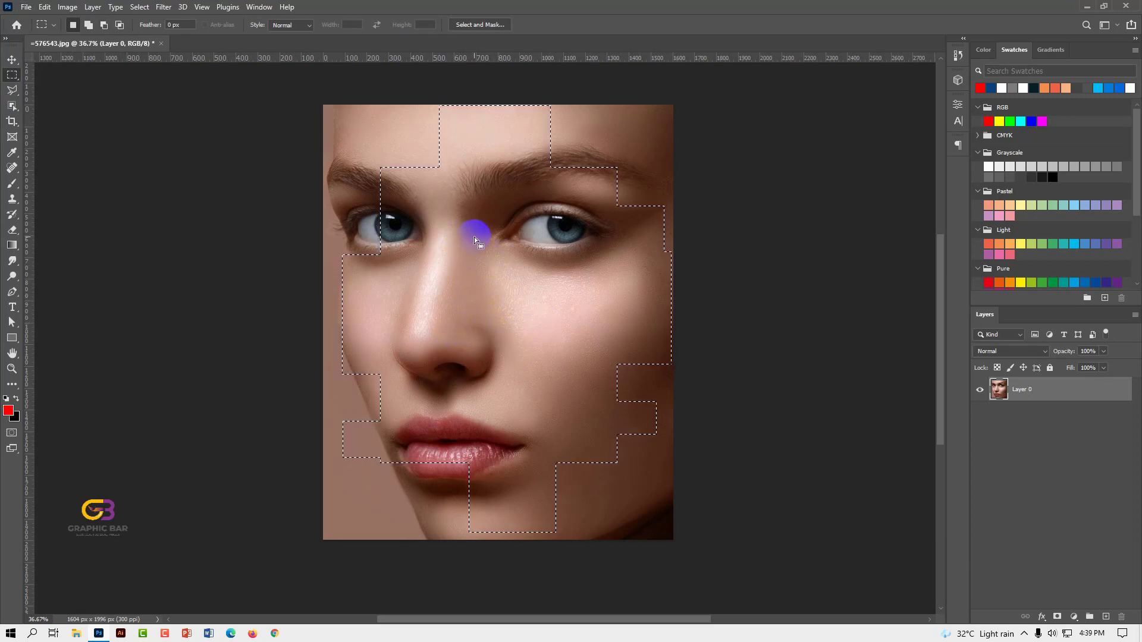
key(alt)
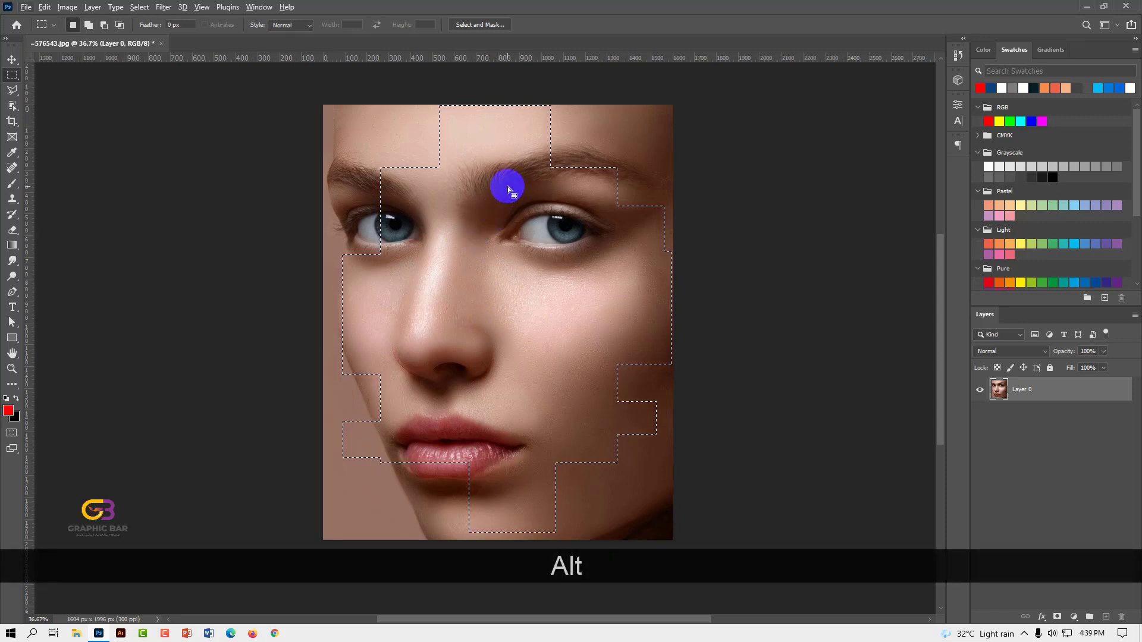
Subtract six rectangles around the eyebrows, eye, cheek and nose from the selection, the first about 339 × 304 px, and deselect everything
click(104, 24)
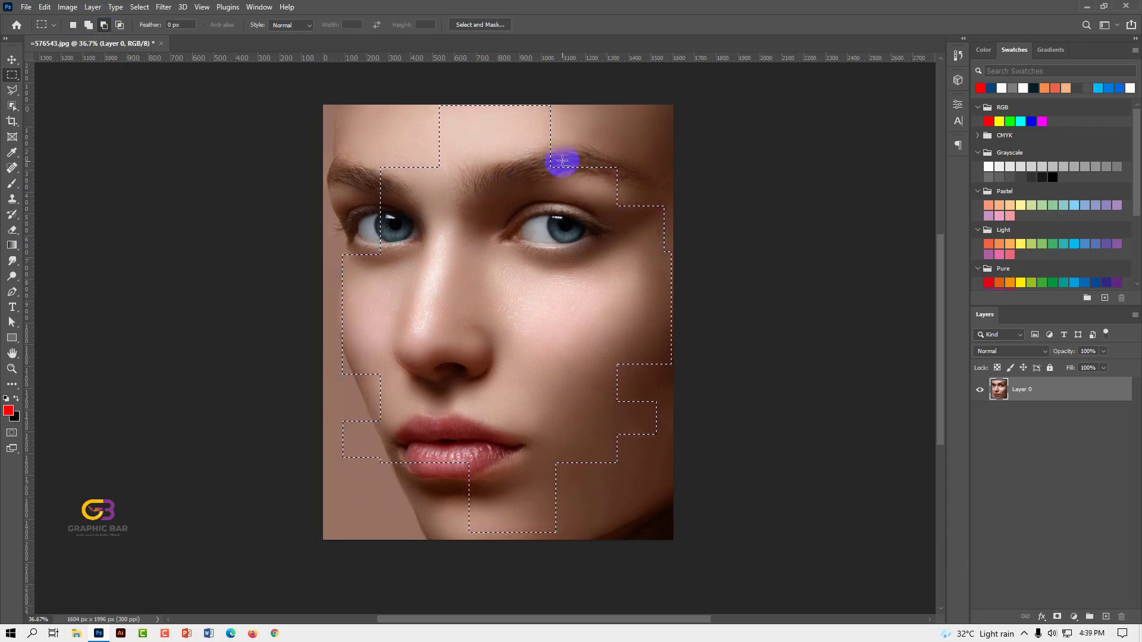
drag(537, 137, 621, 209)
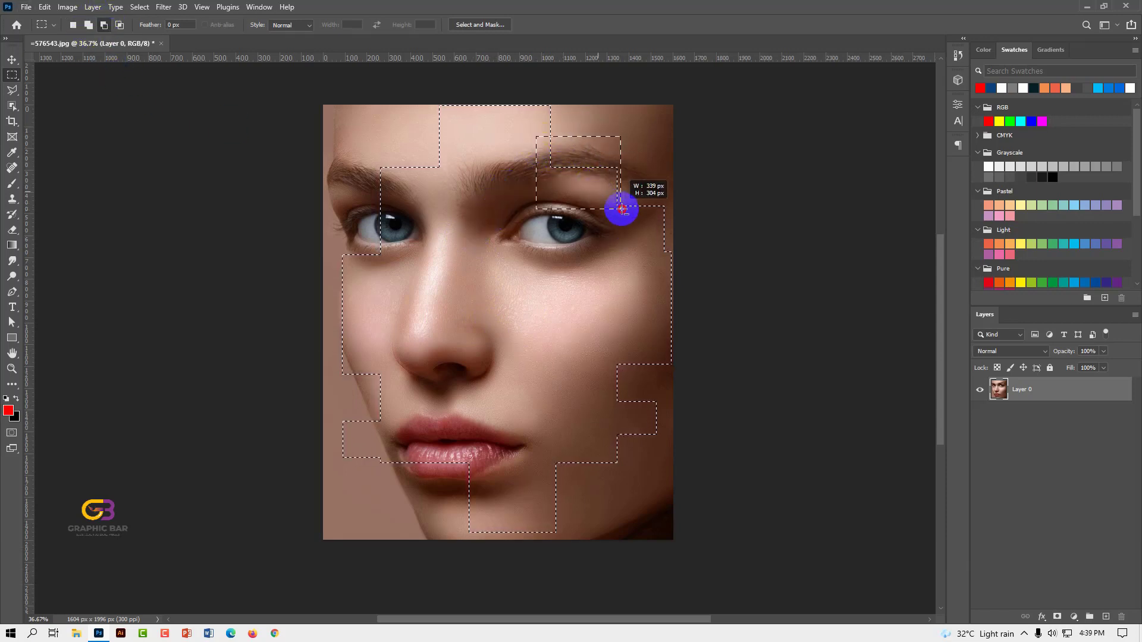
drag(486, 149, 559, 247)
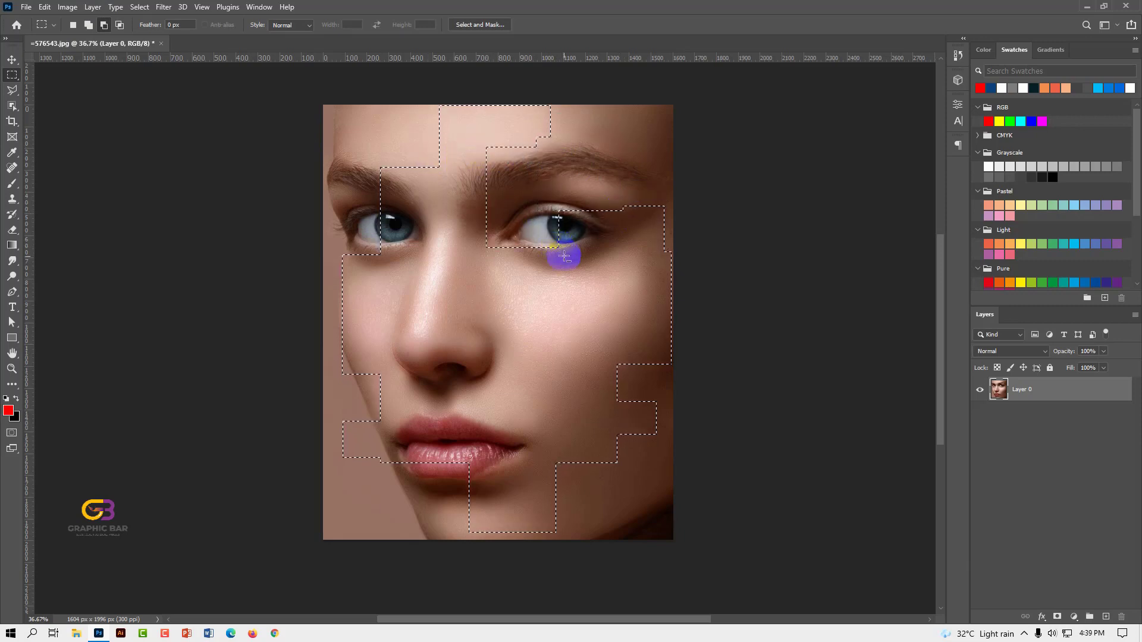
drag(516, 215, 601, 407)
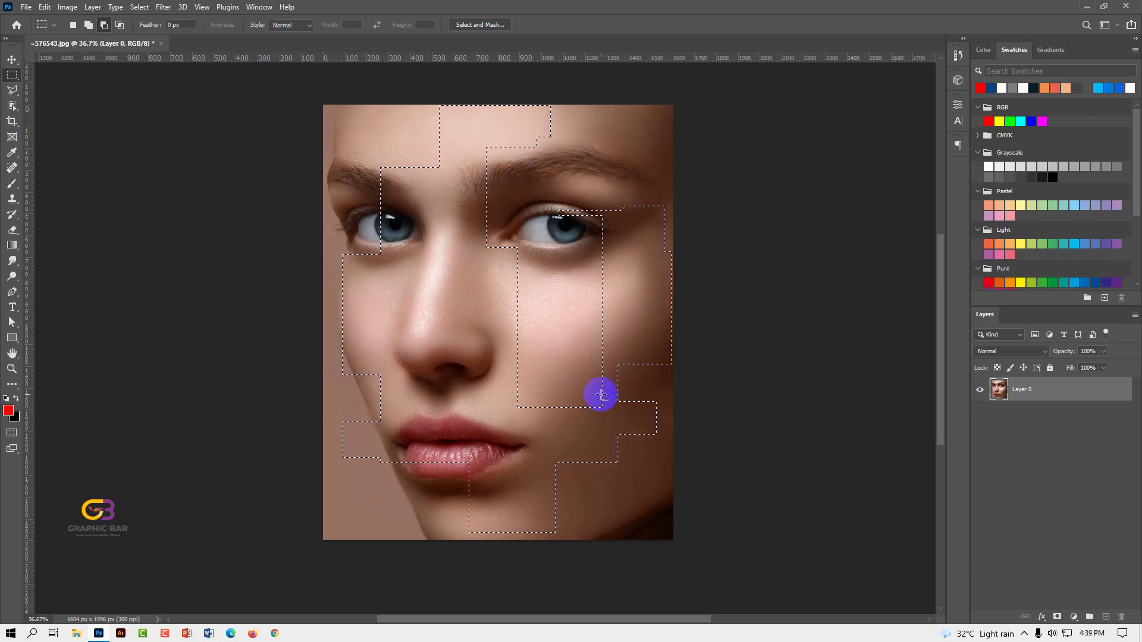
drag(517, 335, 400, 384)
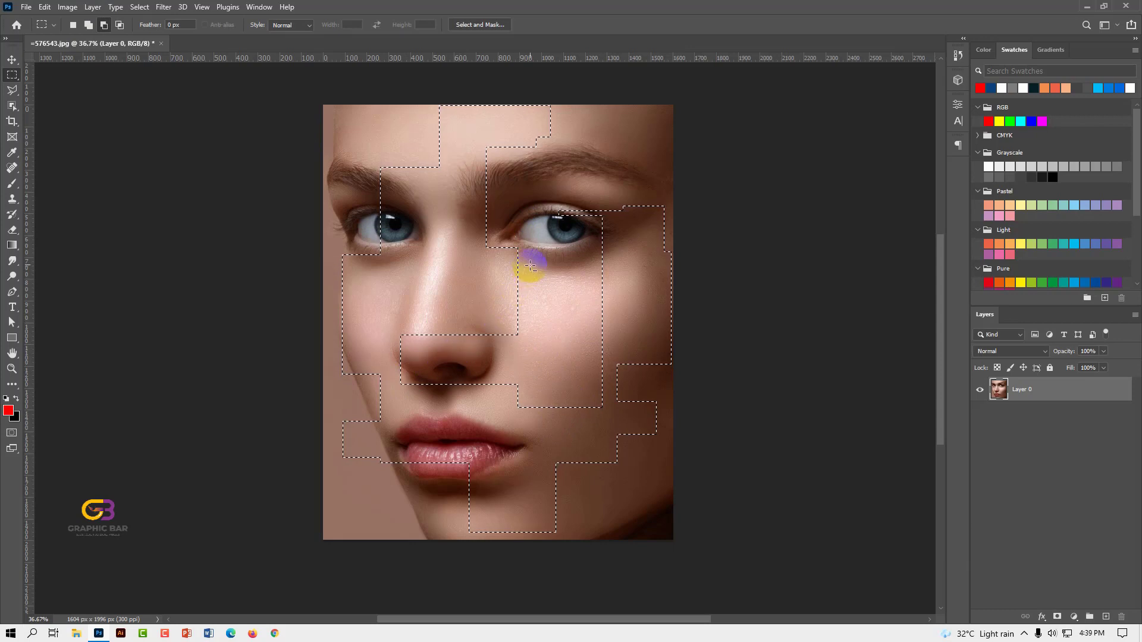
drag(517, 262, 451, 287)
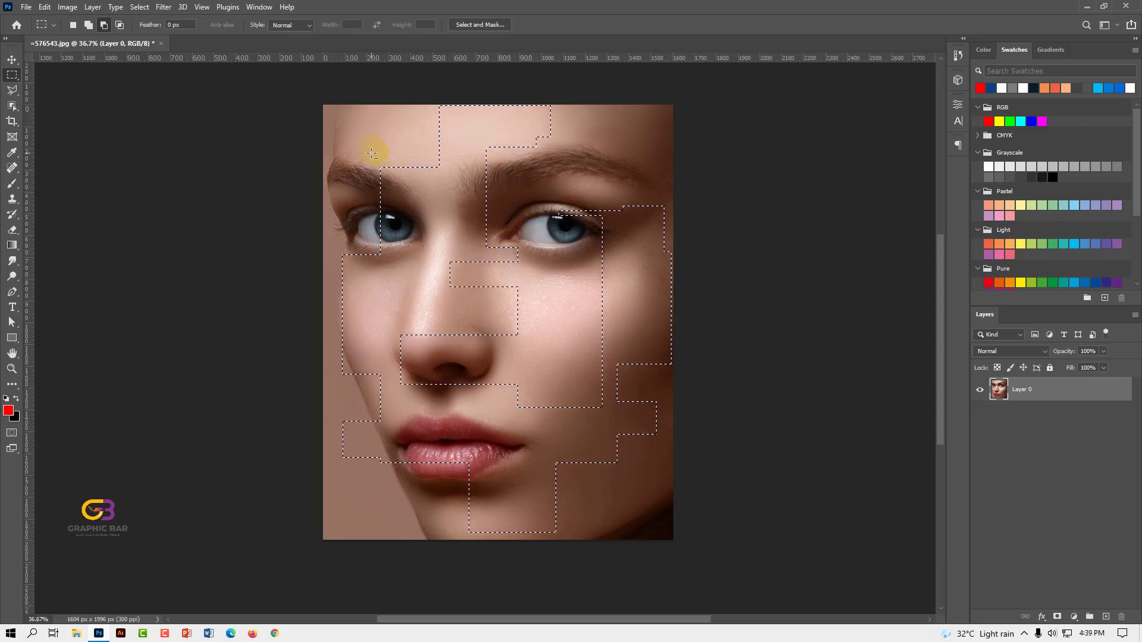
drag(367, 156, 398, 188)
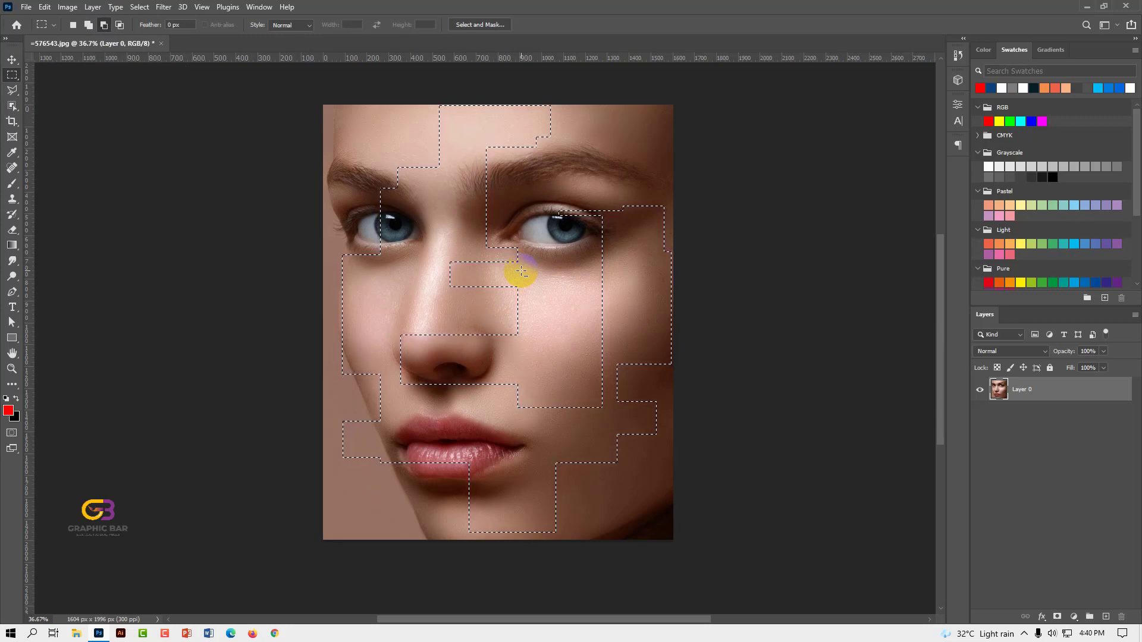
key(ctrl+d)
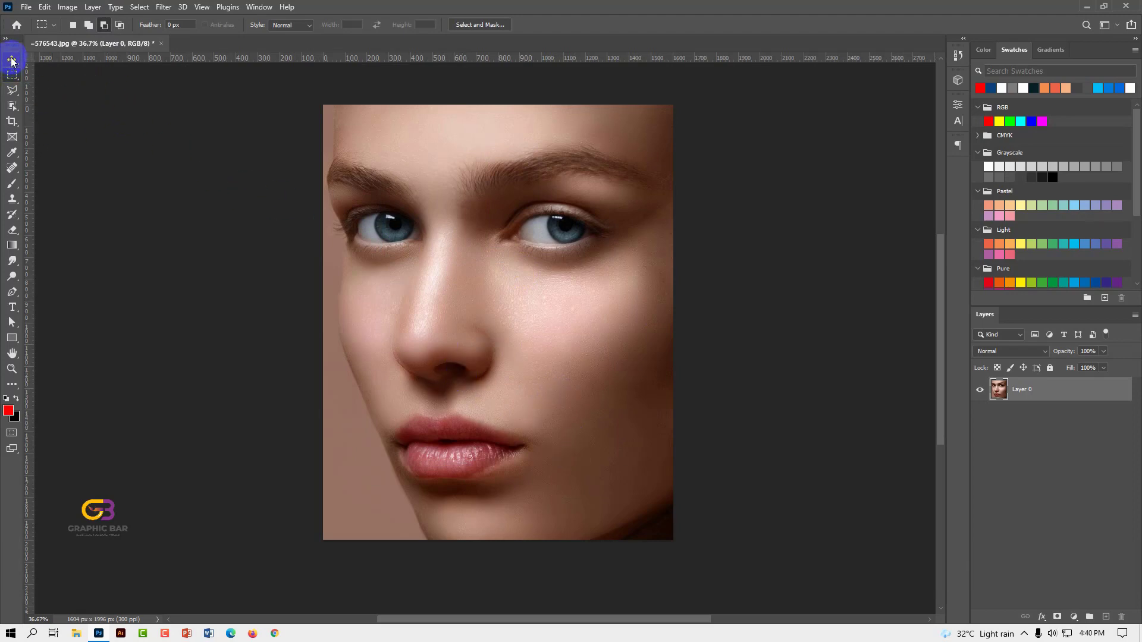
Draw a rectangular selection over the nose and cheek and intersect it with a narrow rectangle running from the brow to below the lips
right_click(15, 79)
click(68, 75)
drag(411, 229, 613, 405)
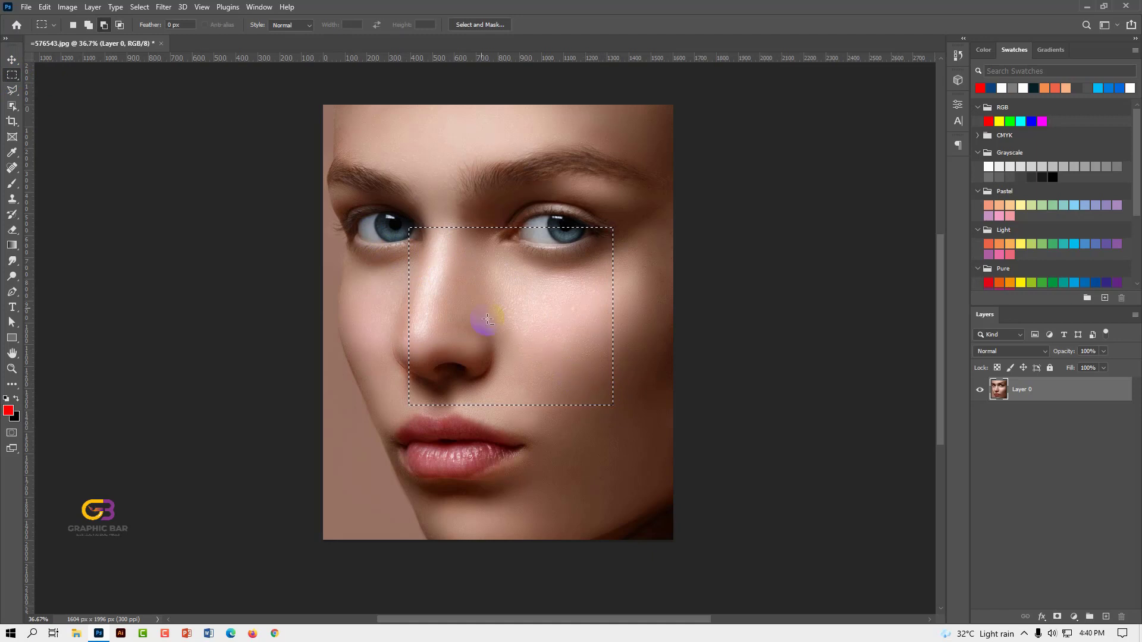
click(121, 25)
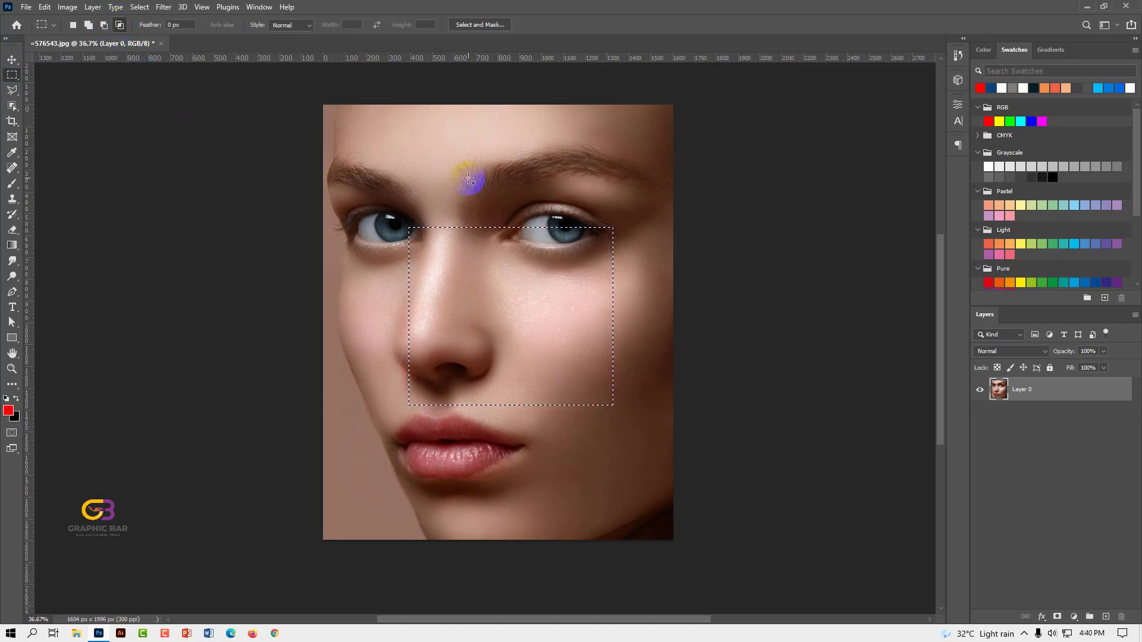
mouse_move(473, 174)
mouse_down()
mouse_move(565, 423)
mouse_move(555, 466)
mouse_up()
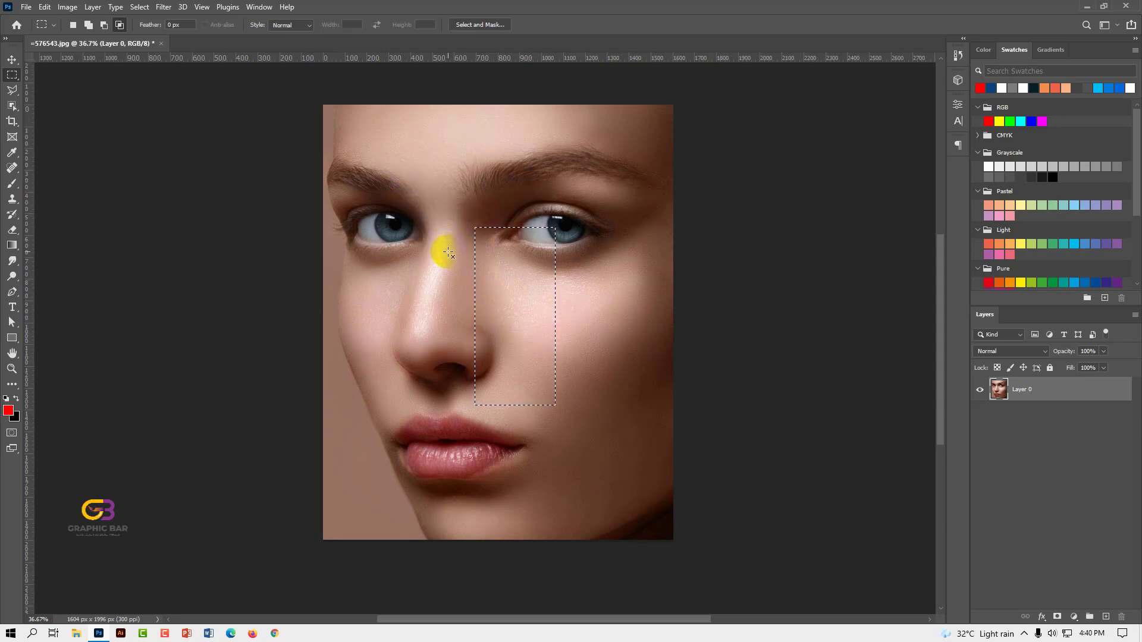
drag(375, 195, 391, 199)
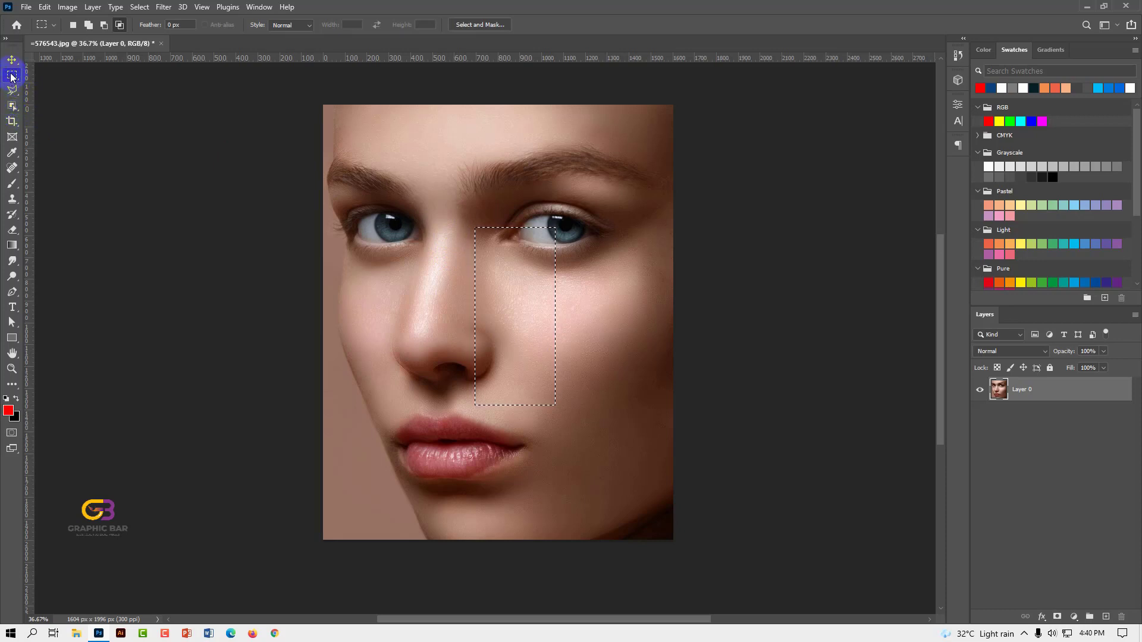
Draw a new rectangular selection from the eyes to the lips and intersect it with a tall rectangle about 590 × 1684 px
click(72, 24)
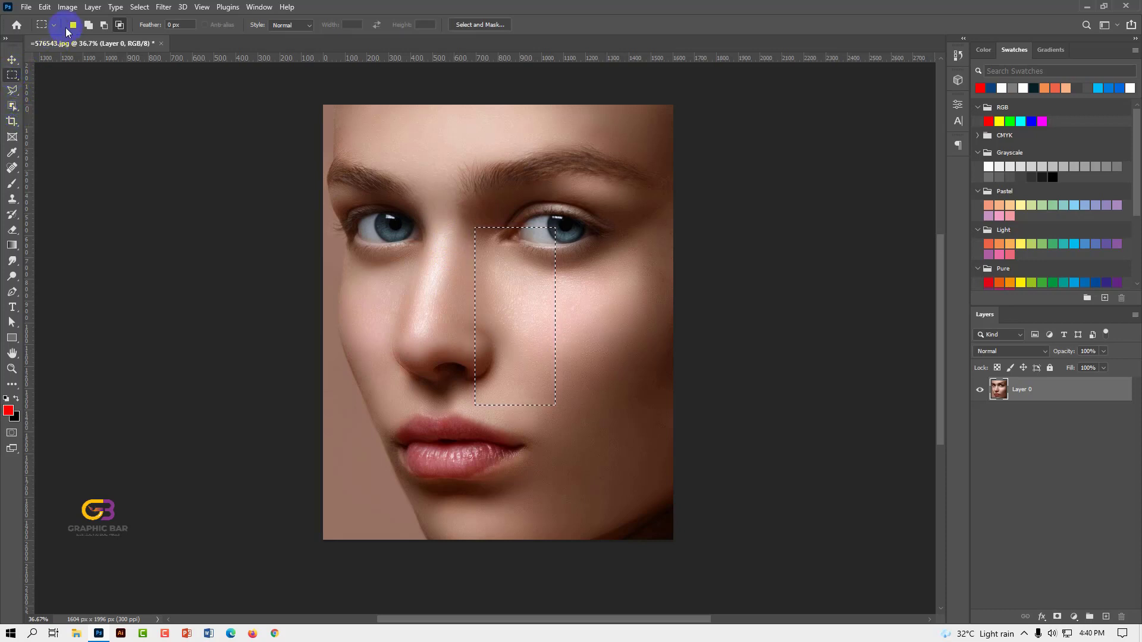
click(225, 156)
drag(383, 201, 624, 445)
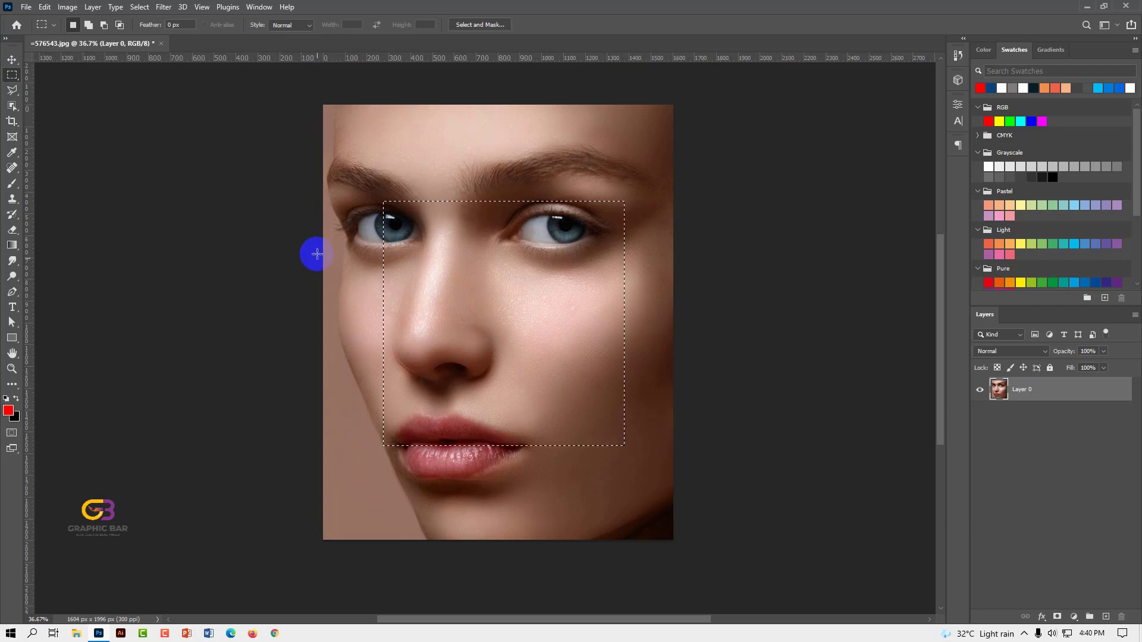
click(120, 24)
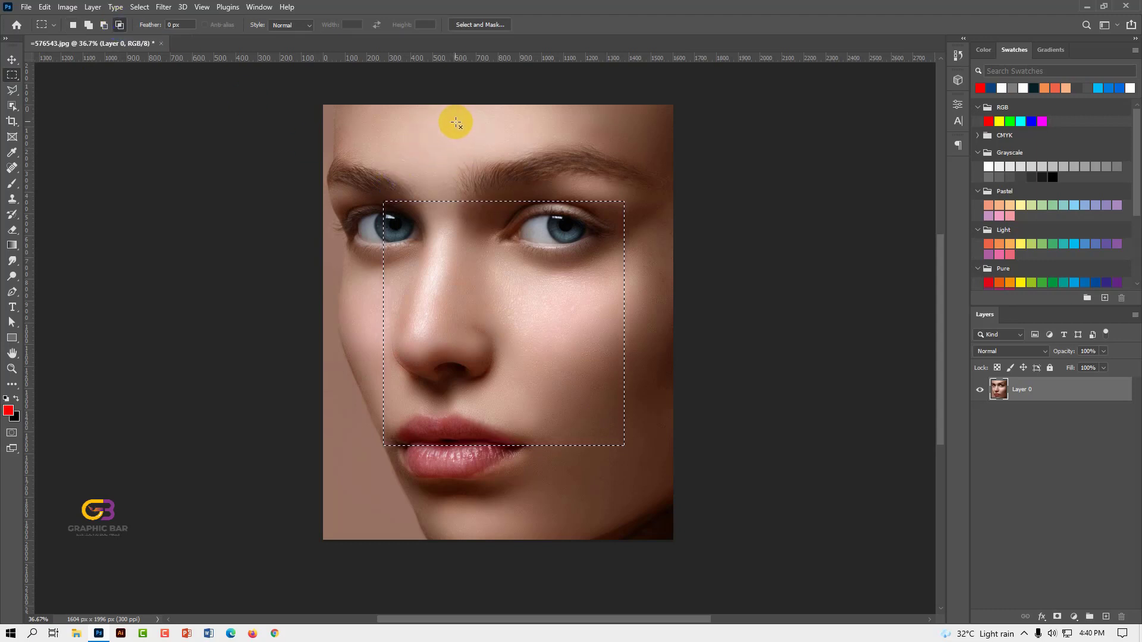
drag(438, 121, 566, 488)
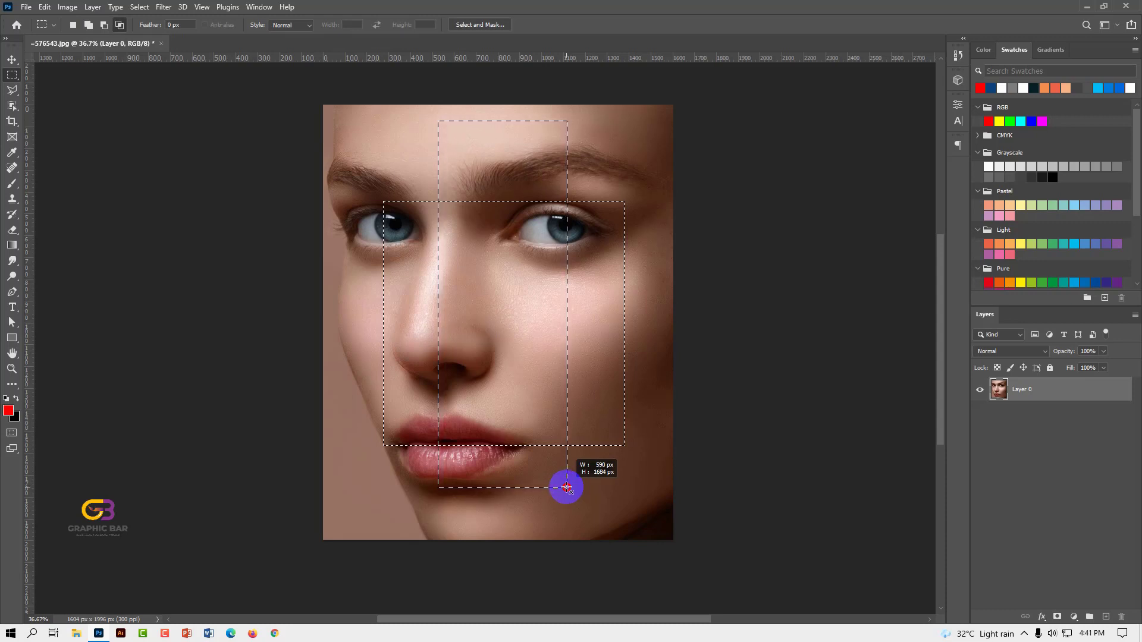
drag(567, 488, 568, 488)
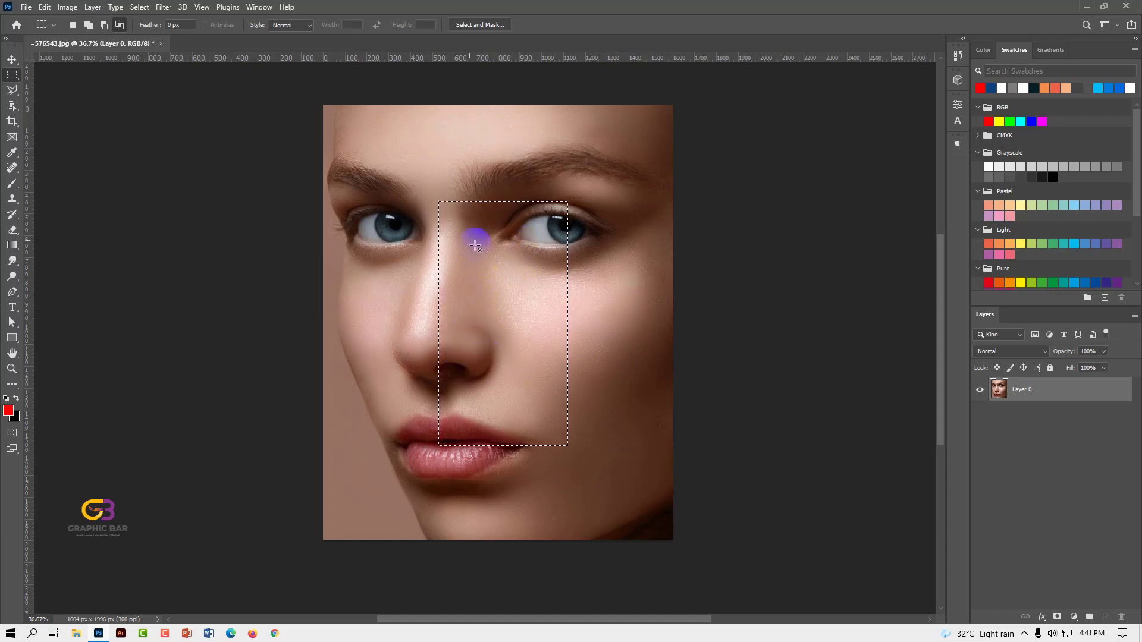
Clear the current selection, try an elliptical selection over the bridge of the nose with the Elliptical Marquee tool, and undo it
right_click(11, 75)
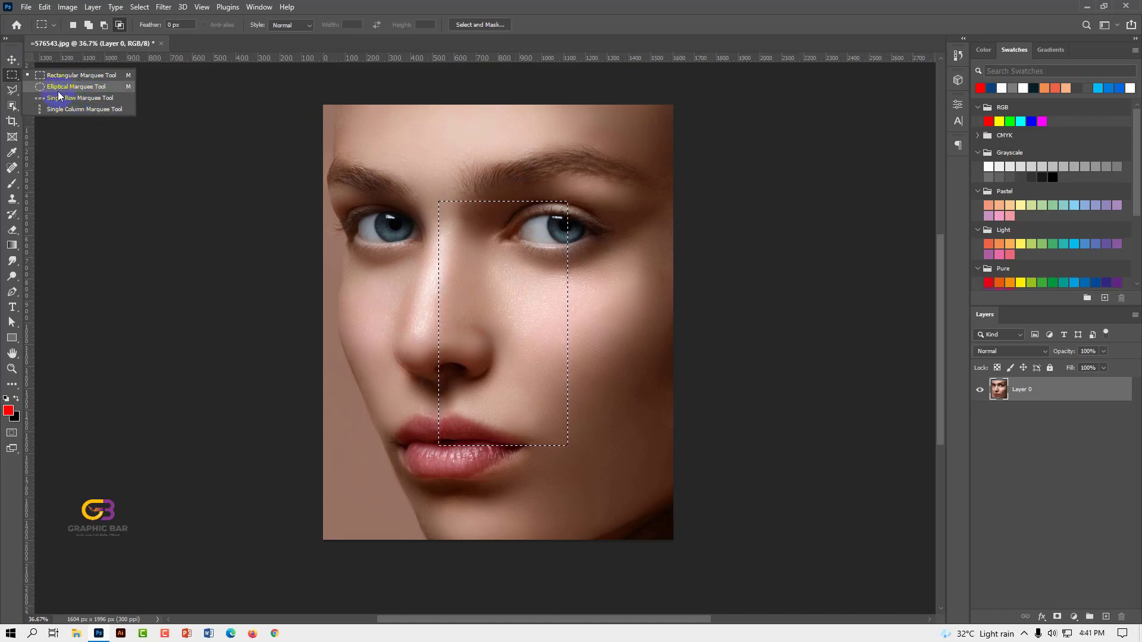
click(81, 87)
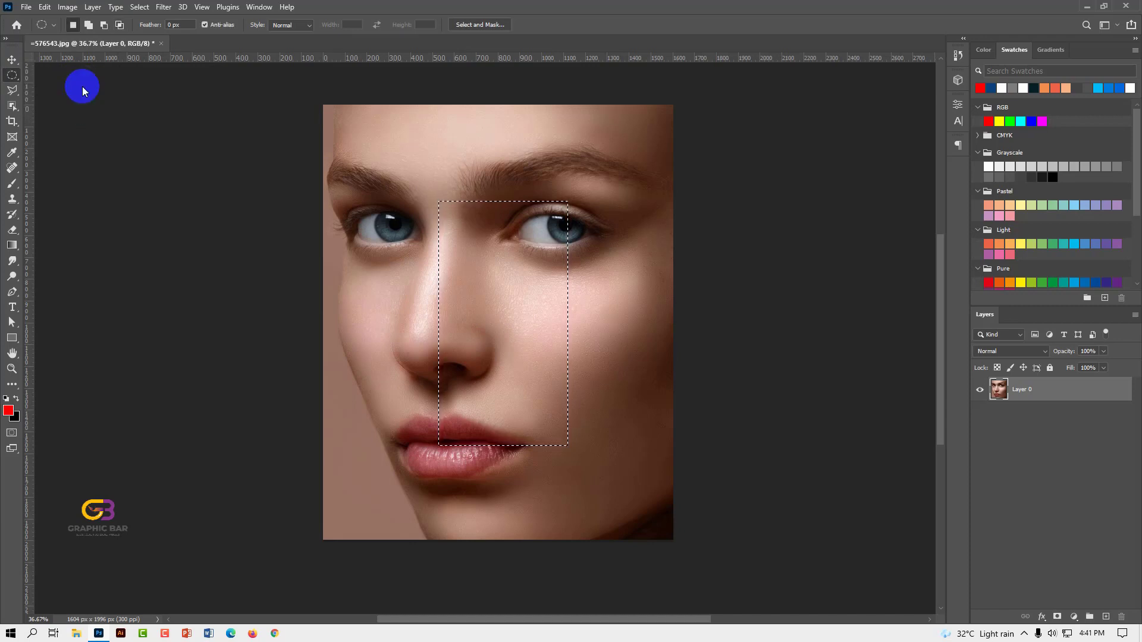
key(ctrl+d)
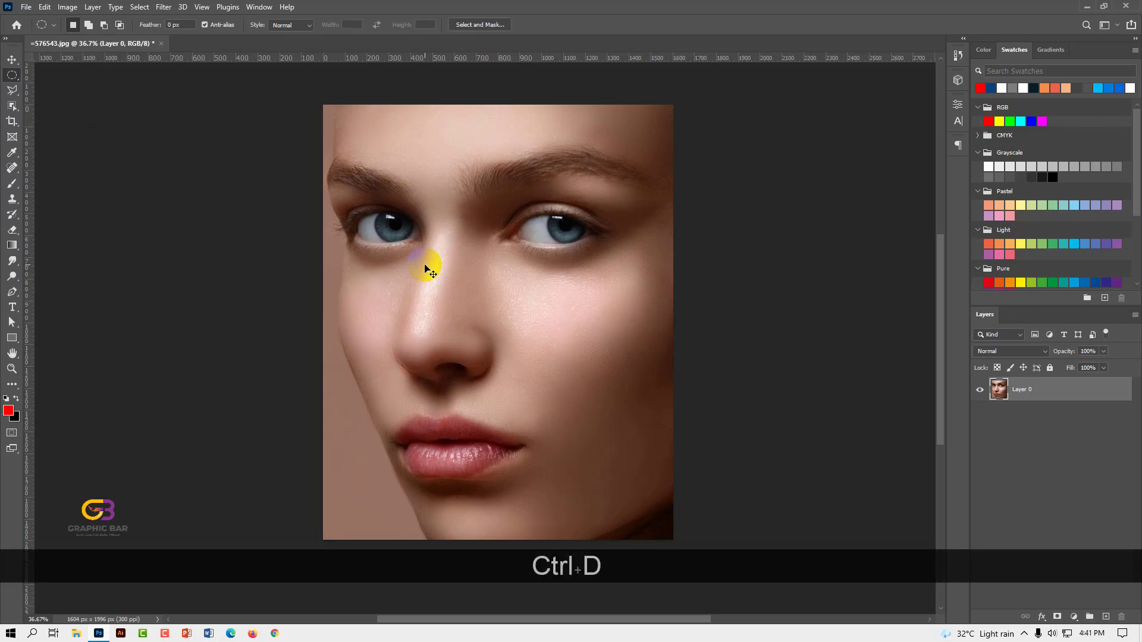
drag(413, 221, 494, 341)
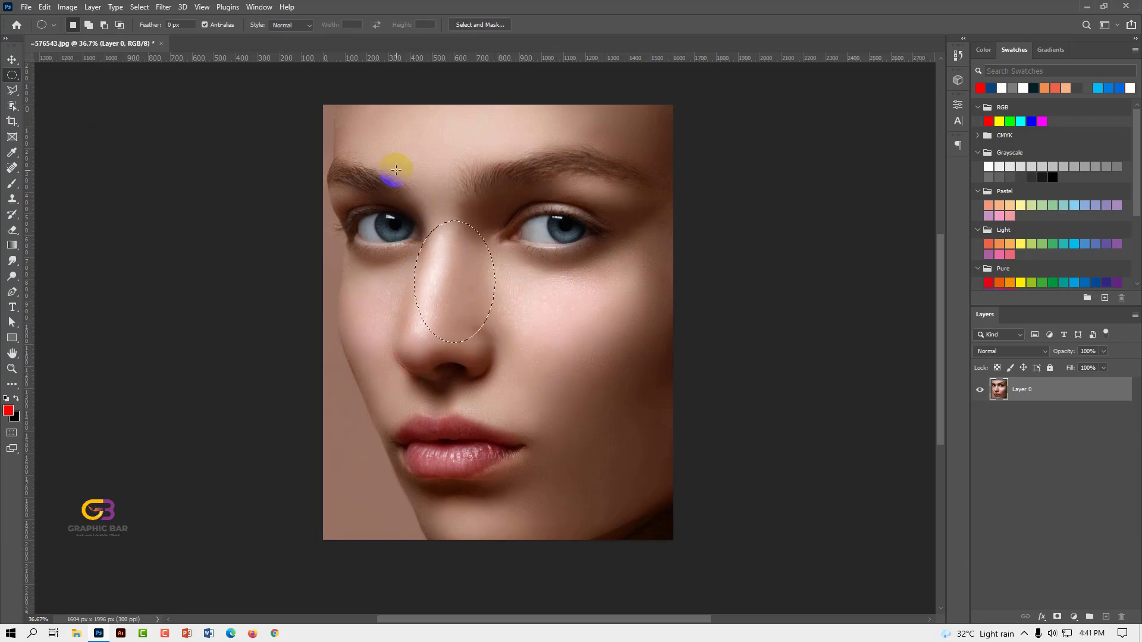
key(ctrl+z)
Draw a circular selection from its centre over the brow, about 388 × 388 px at first, enlarge and reposition it around the other eye, and deselect
drag(406, 163, 447, 223)
key(shift)
key(ctrl)
key(alt)
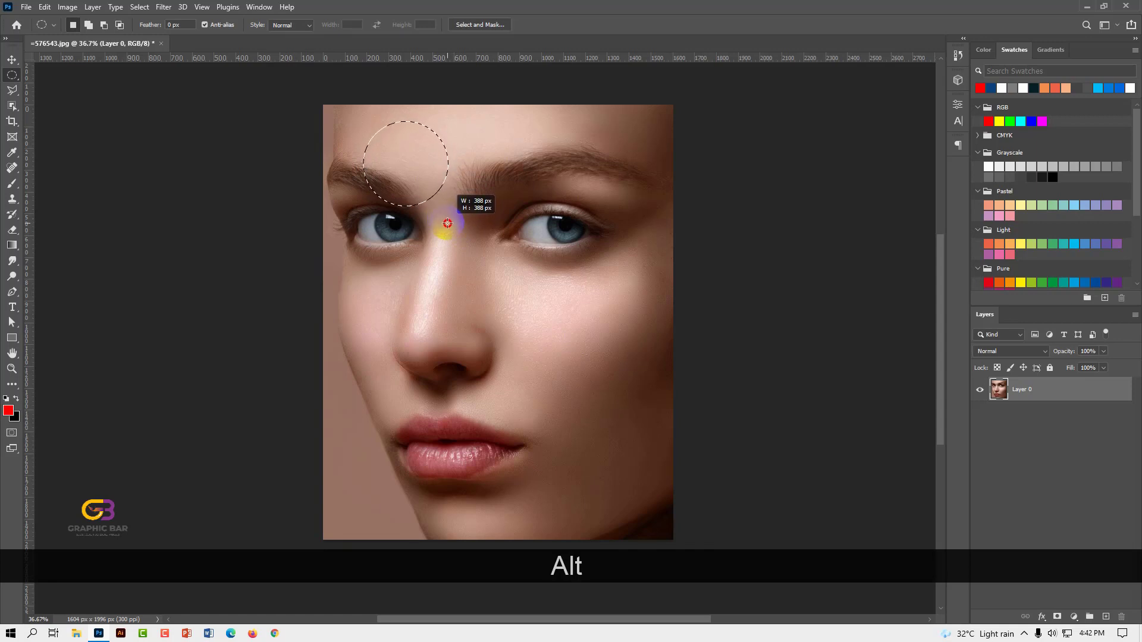
key(space)
drag(448, 224, 621, 336)
click(621, 336)
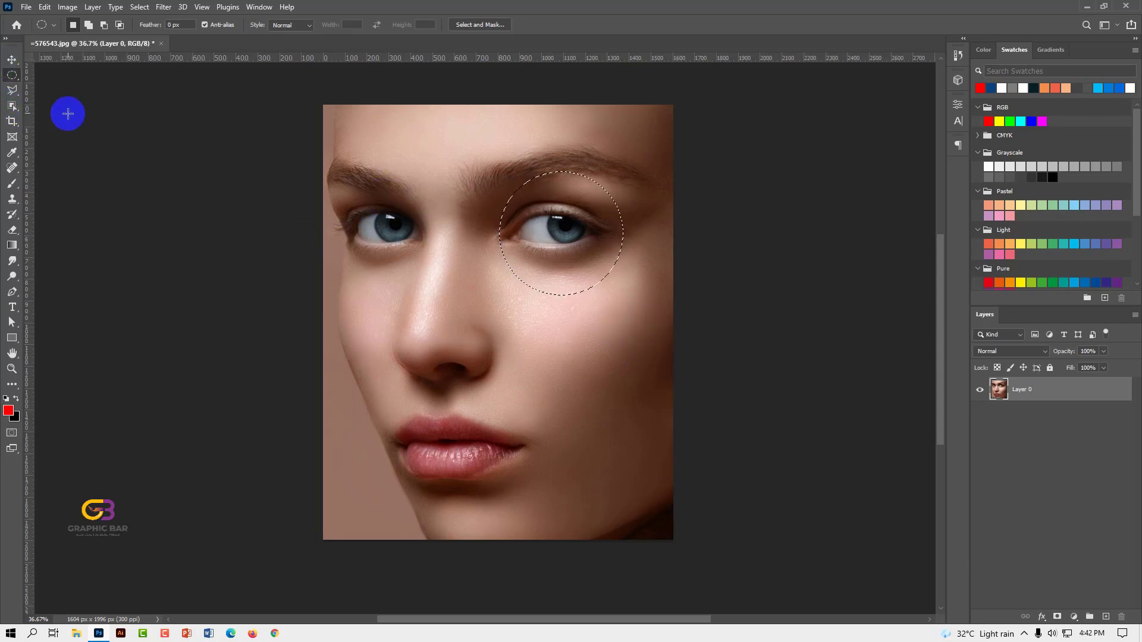
key(ctrl+d)
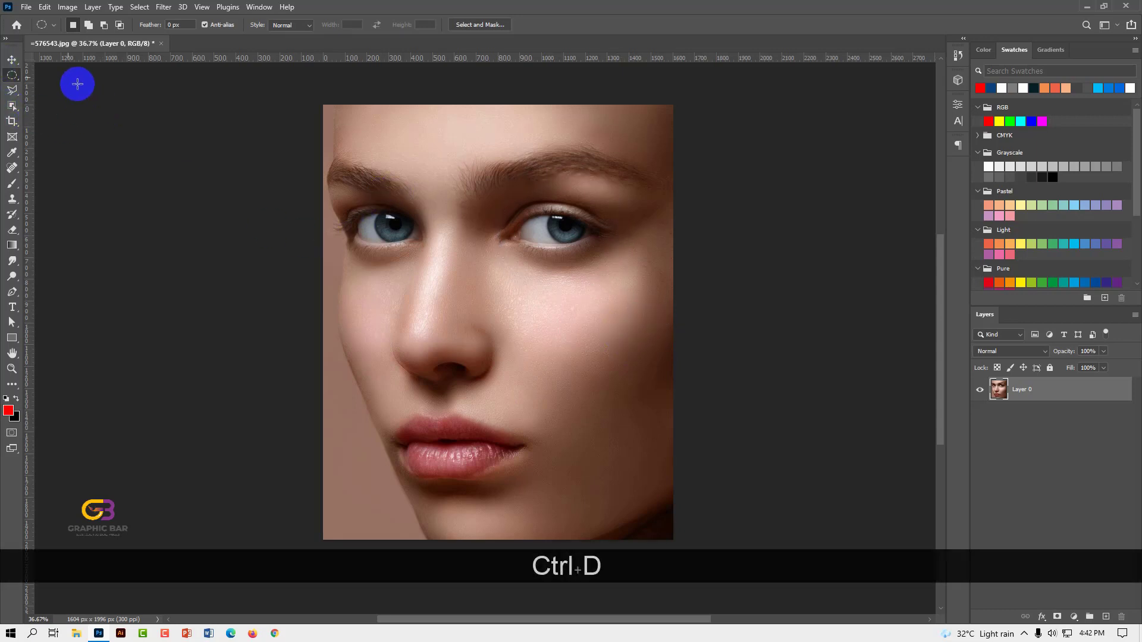
Select a single pixel row just below the eyes with the Single Row Marquee tool, fill it with the black background colour, and deselect
right_click(11, 75)
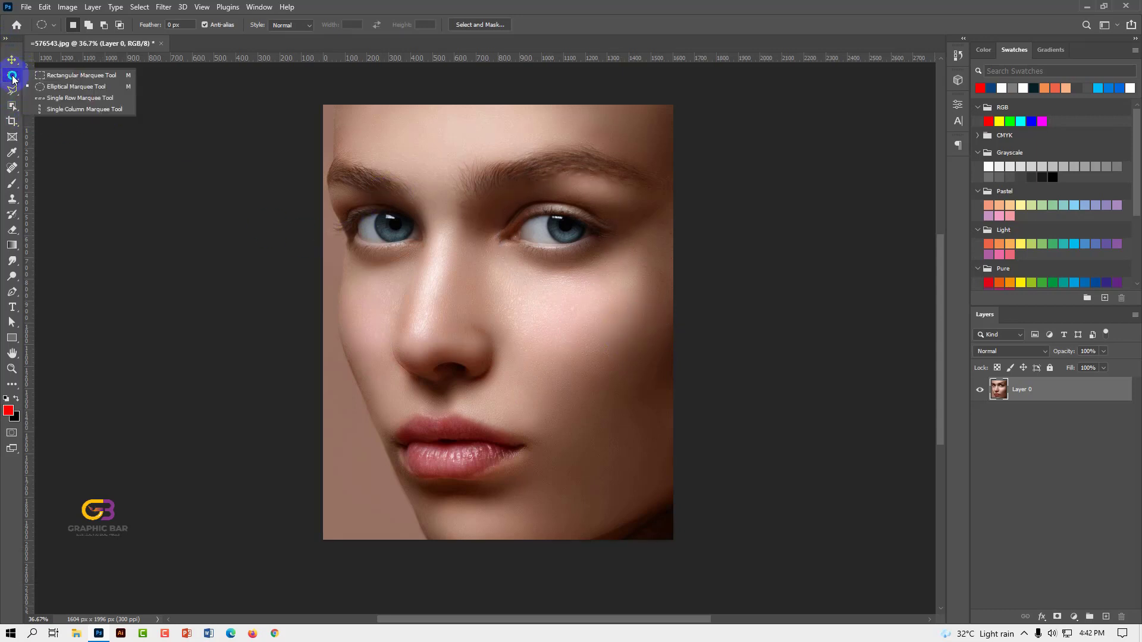
click(88, 96)
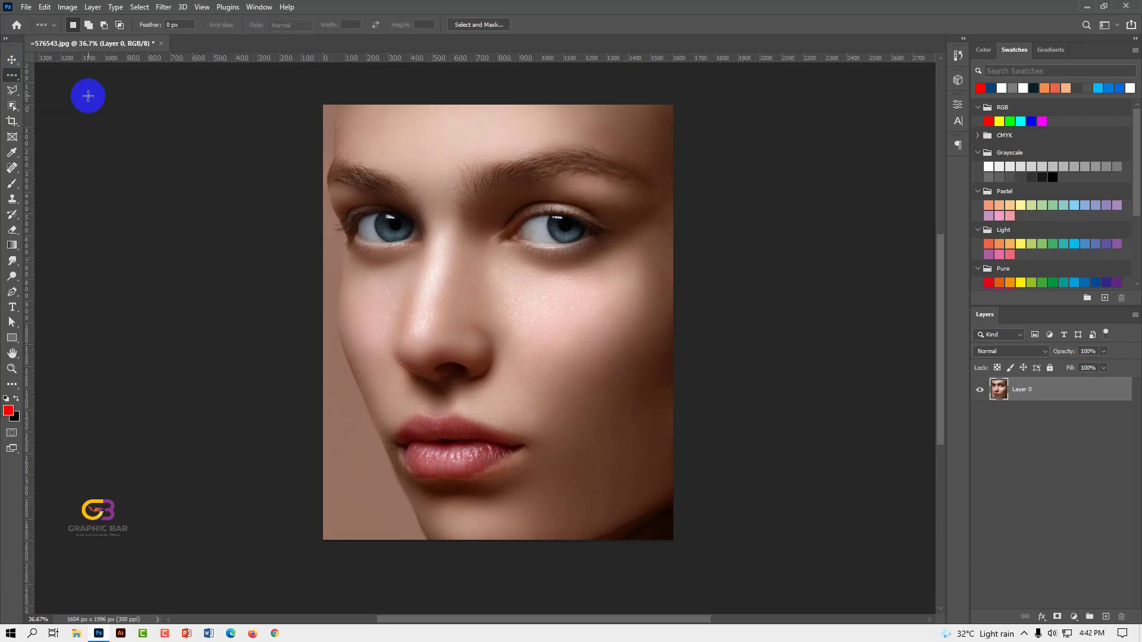
click(472, 246)
right_click(13, 76)
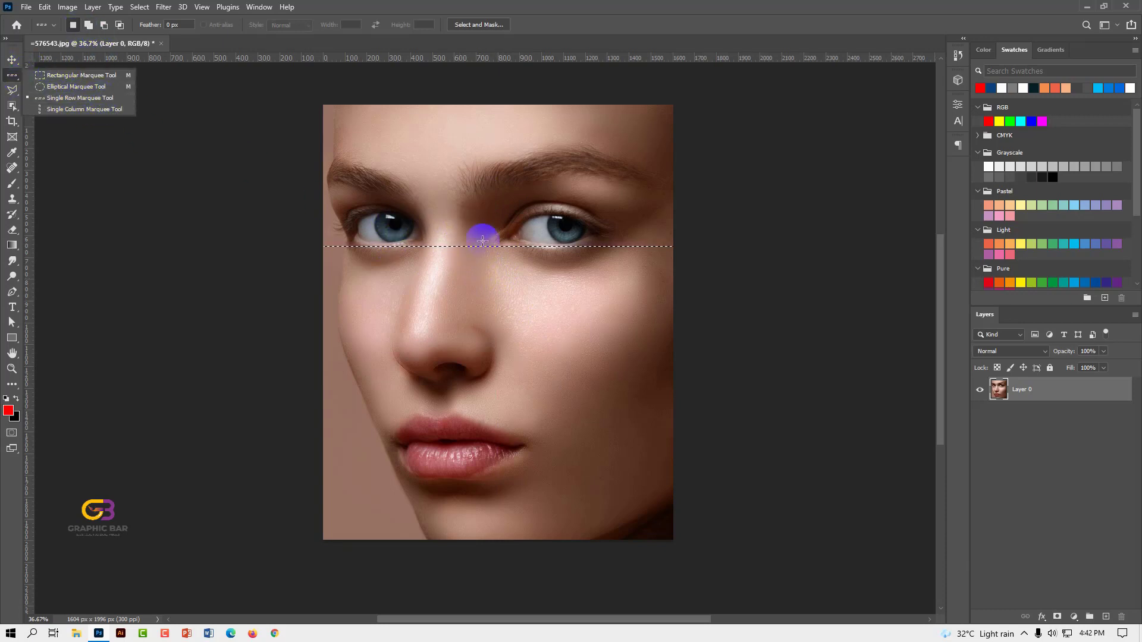
key(ctrl)
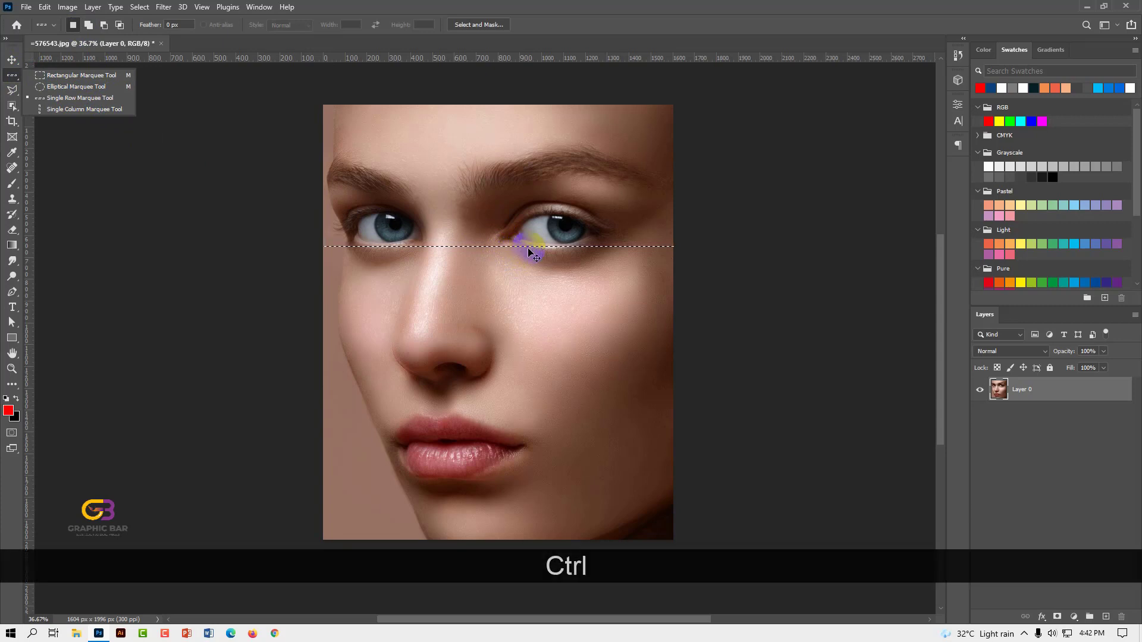
key(ctrl+Delete)
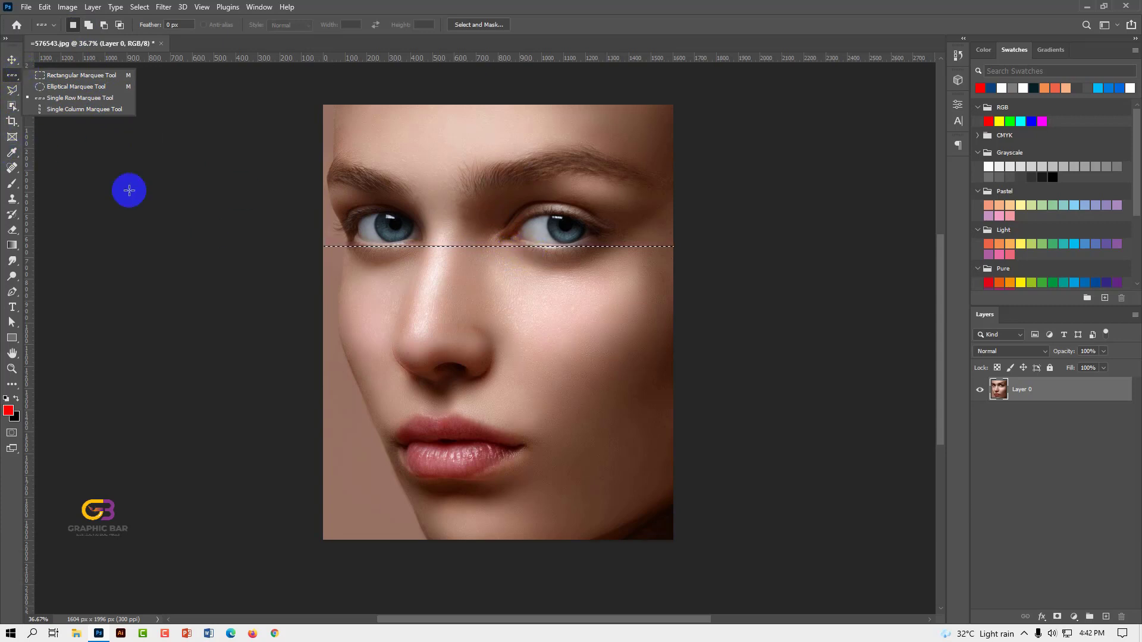
key(ctrl+d)
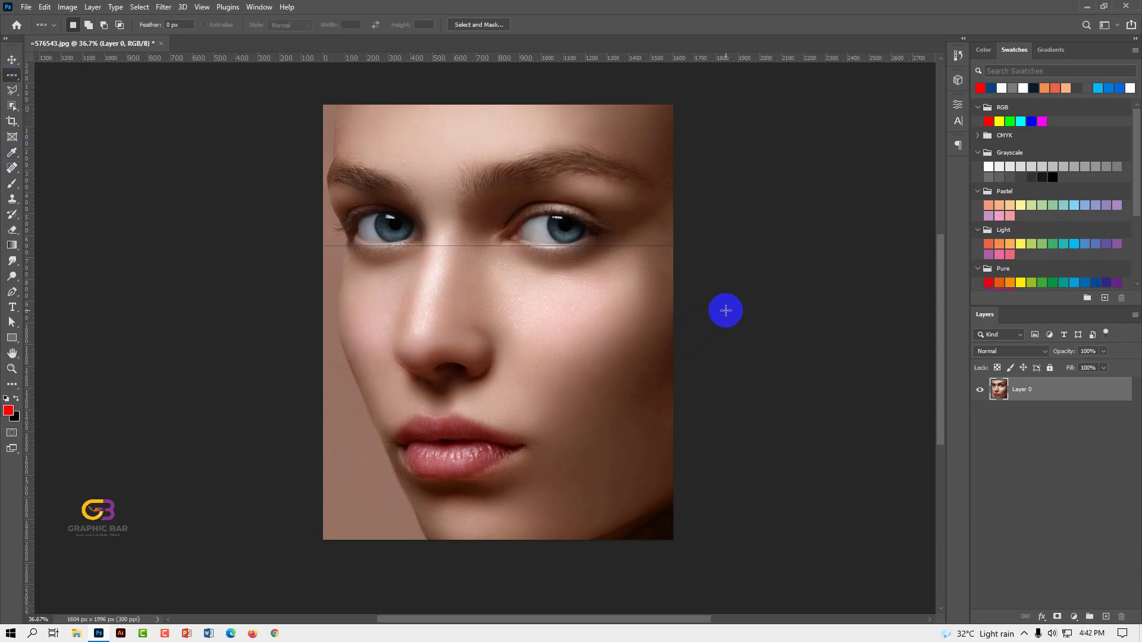
Undo the deselection and black fill of the row below the eyes, and clear the row selection
key(ctrl+z)
key(ctrl+z)
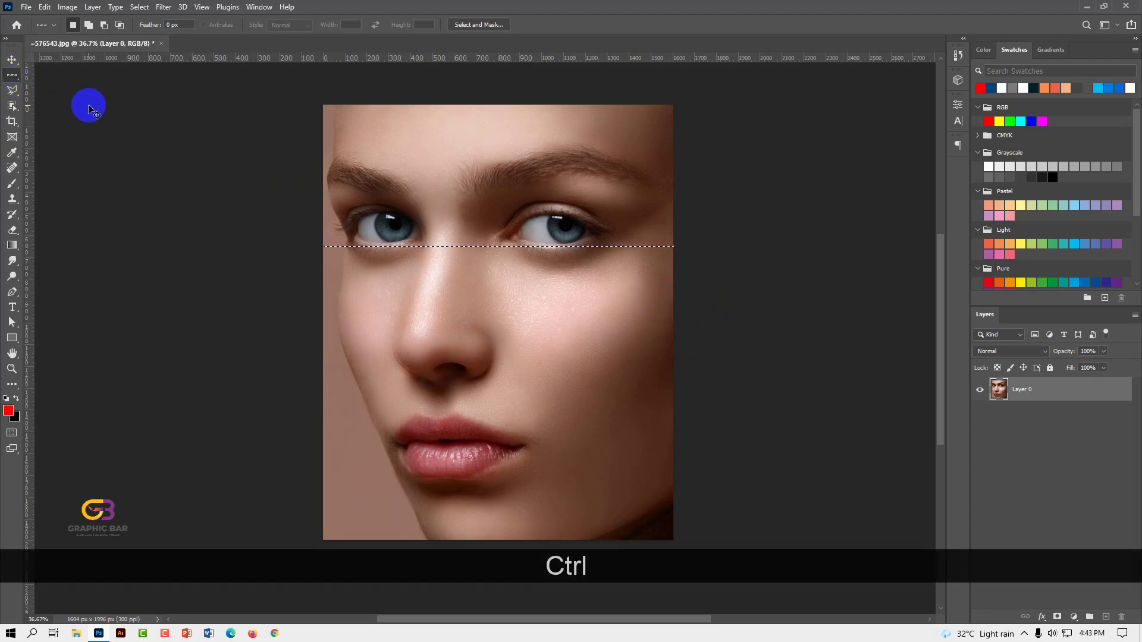
key(ctrl+d)
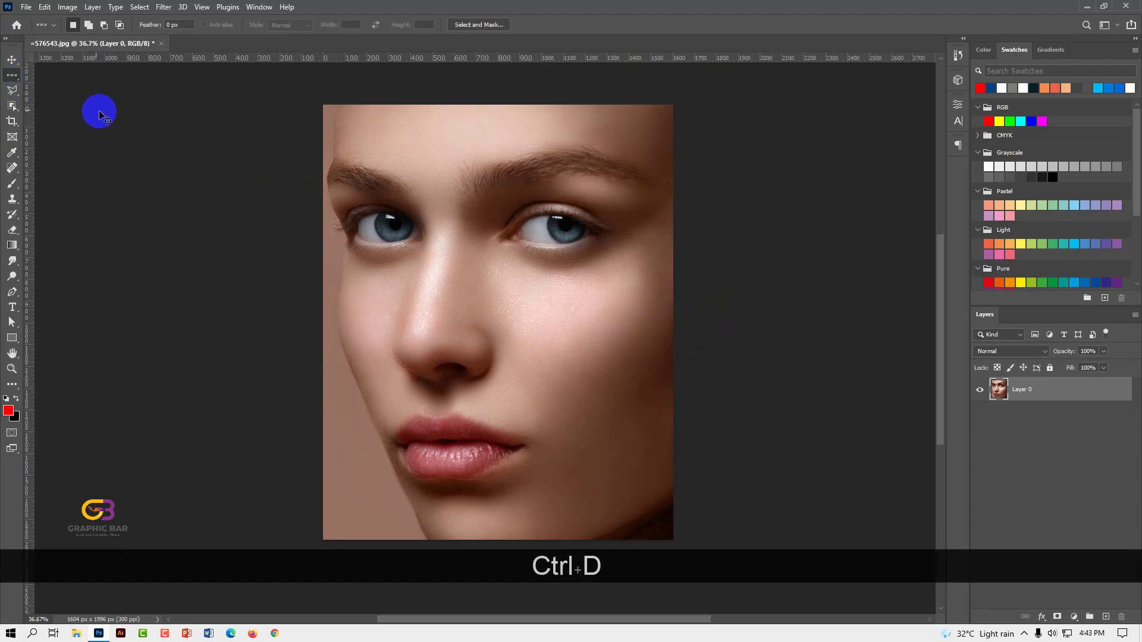
Select a single pixel row across the middle of the nose, fill it with the black background colour, and deselect
click(15, 77)
click(453, 294)
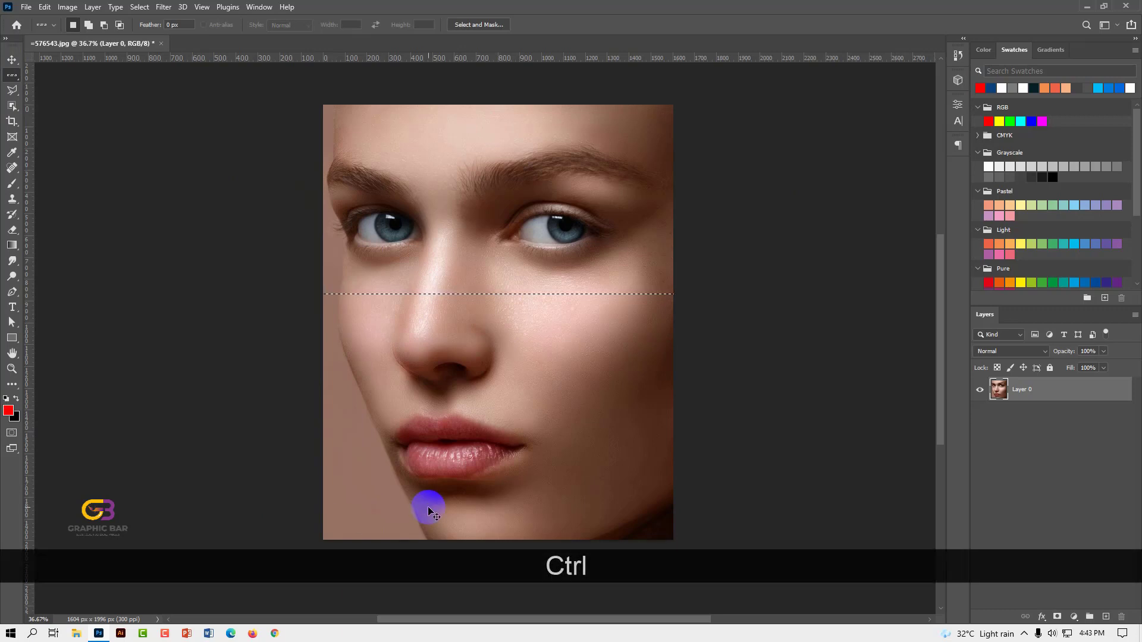
key(ctrl+Delete)
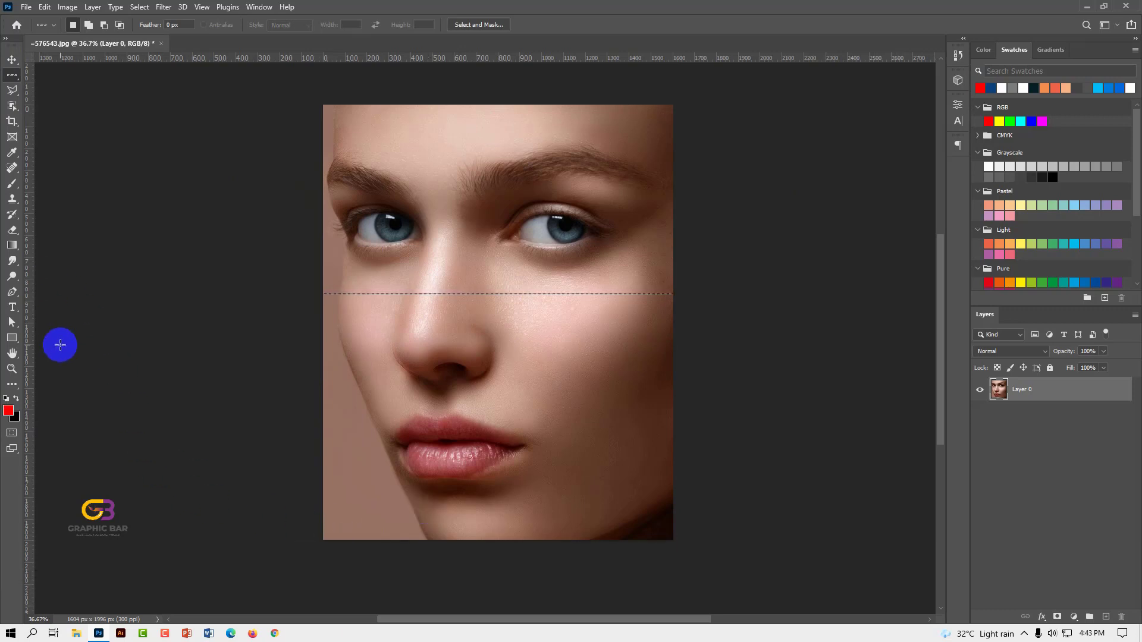
key(ctrl)
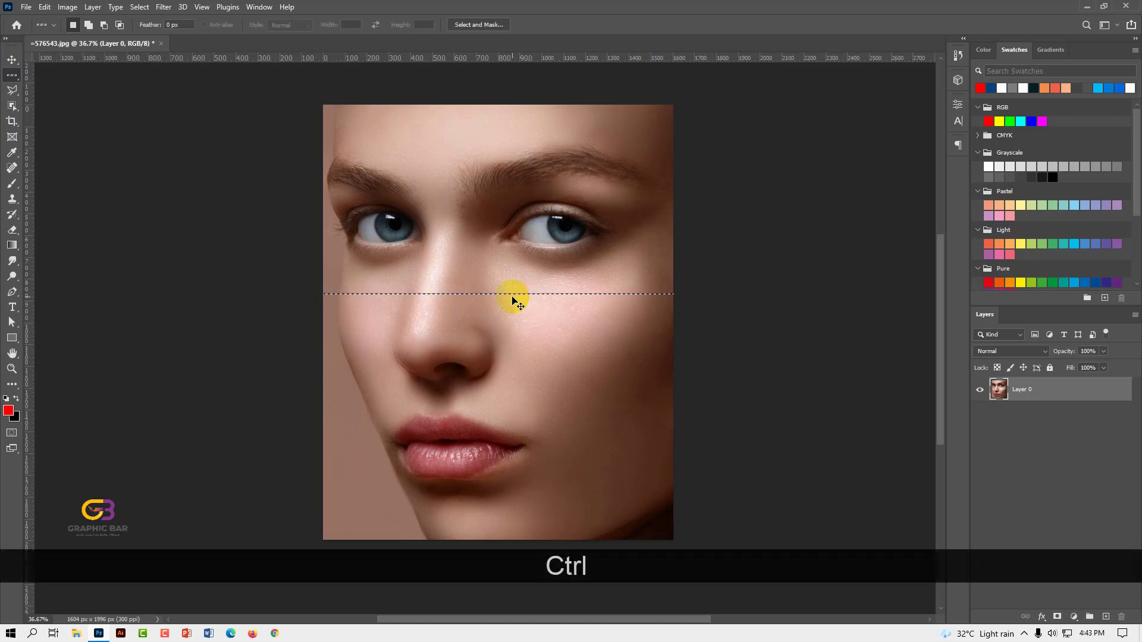
key(ctrl+d)
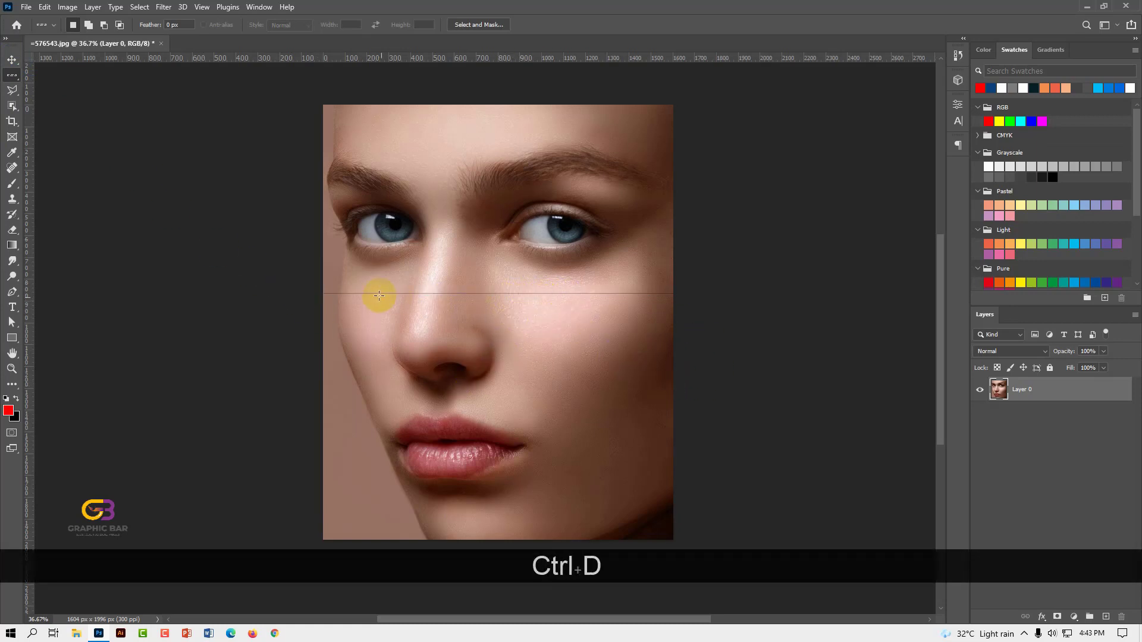
Examine the black line across the nose at pixel level to check its thickness
scroll(460, 292, up, 10)
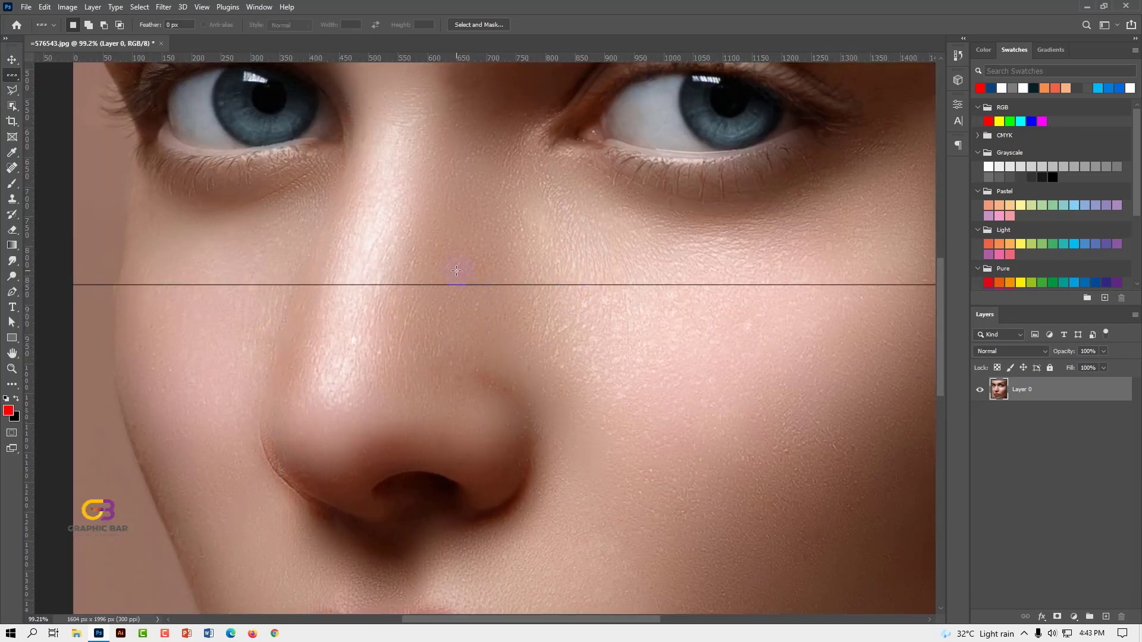
scroll(456, 271, down, 2)
scroll(589, 281, down, 3)
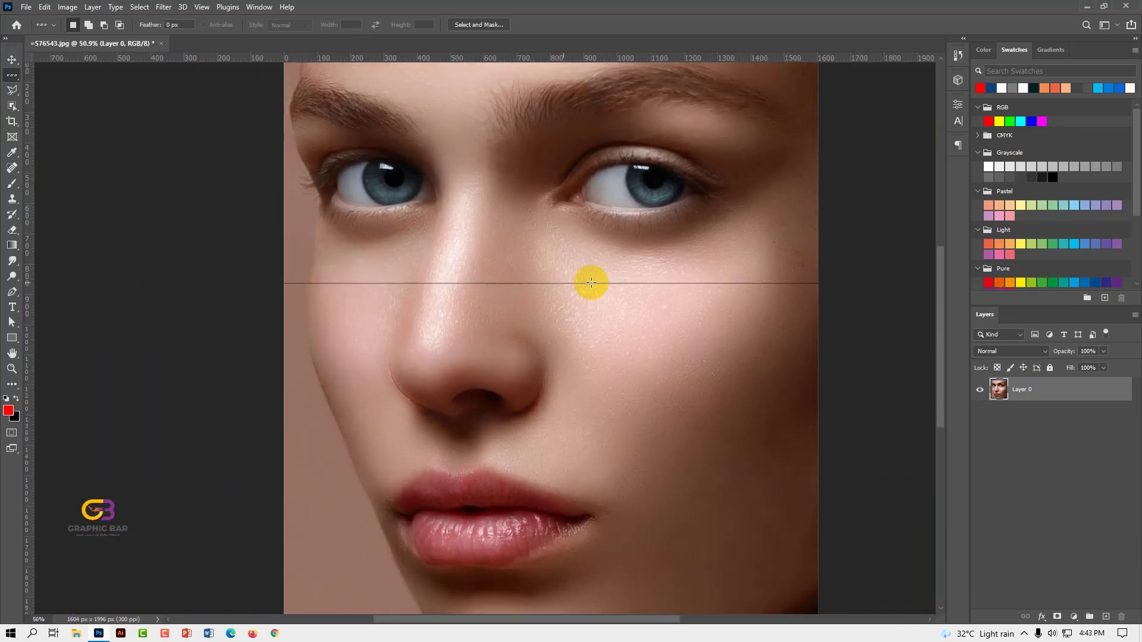
scroll(591, 281, up, 8)
scroll(591, 282, up, 20)
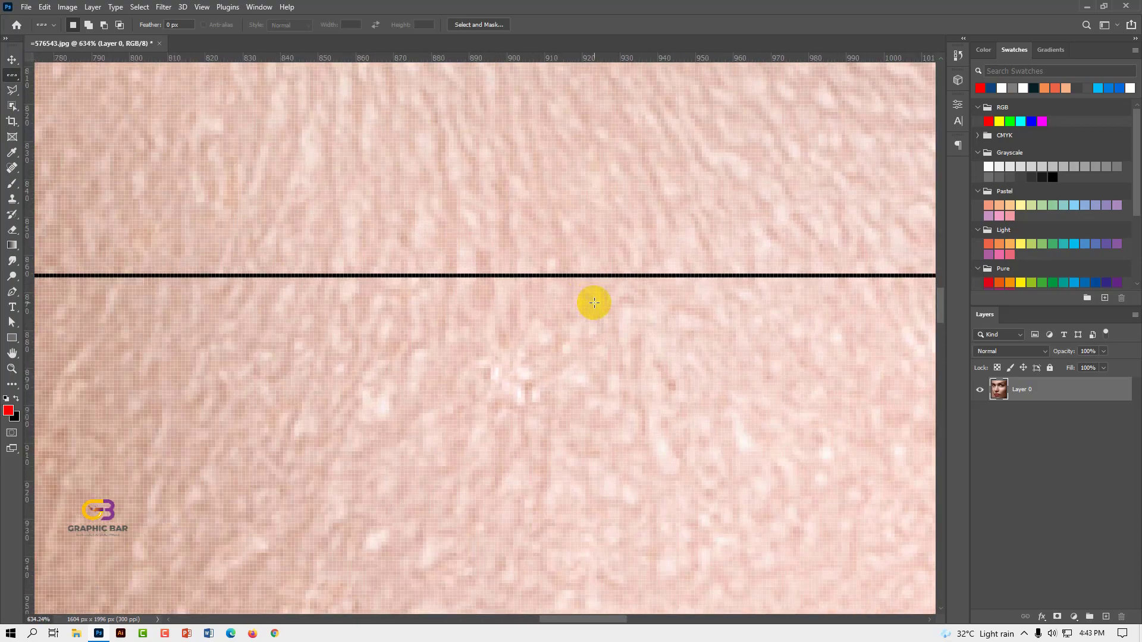
scroll(598, 248, up, 15)
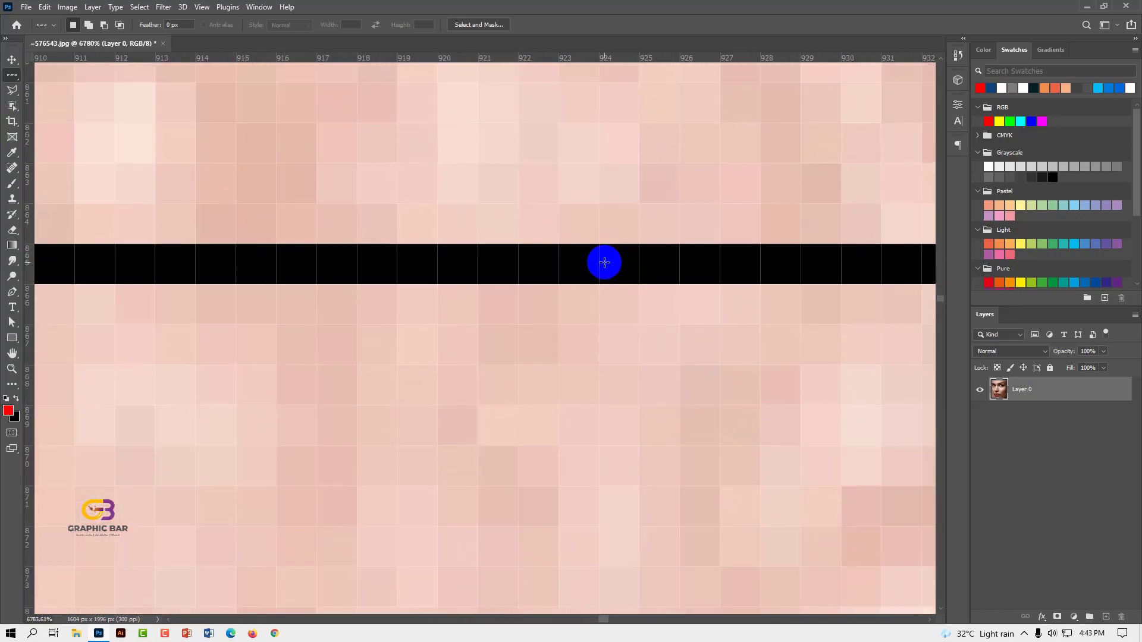
scroll(545, 237, down, 20)
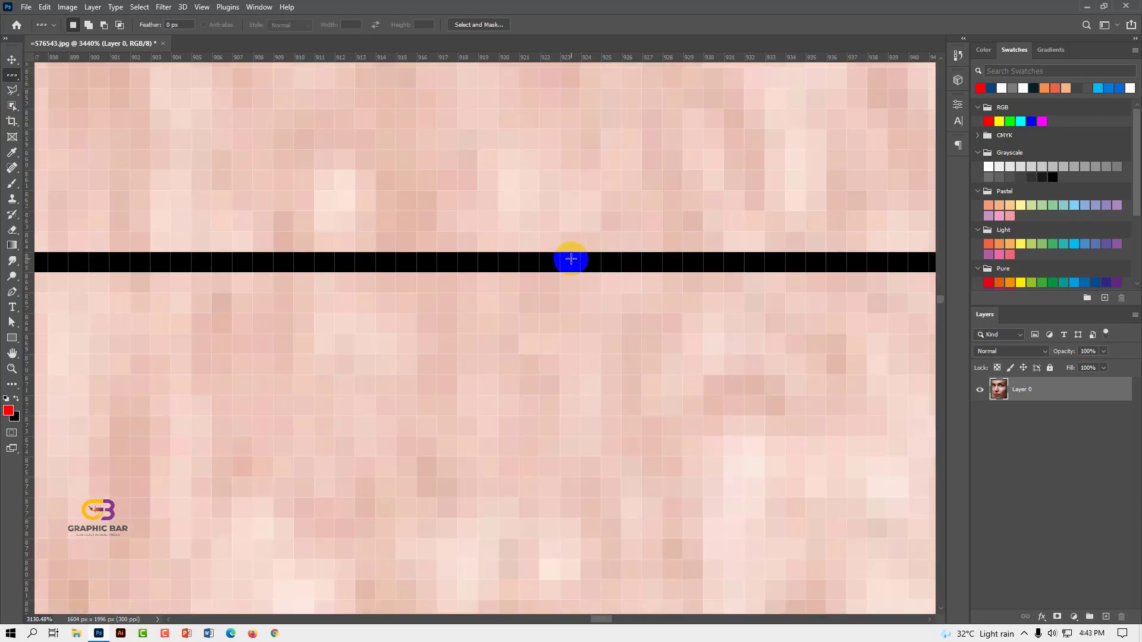
scroll(572, 258, down, 10)
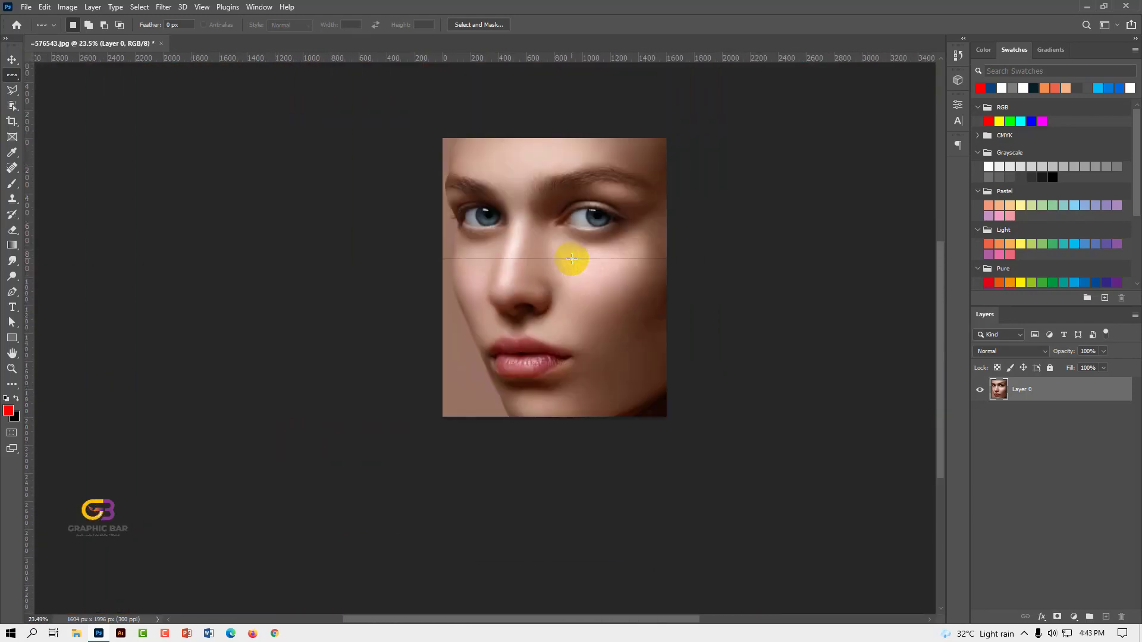
Make red the background colour, fill a single pixel column beside the nose with it using the Single Column Marquee tool, and deselect
right_click(12, 75)
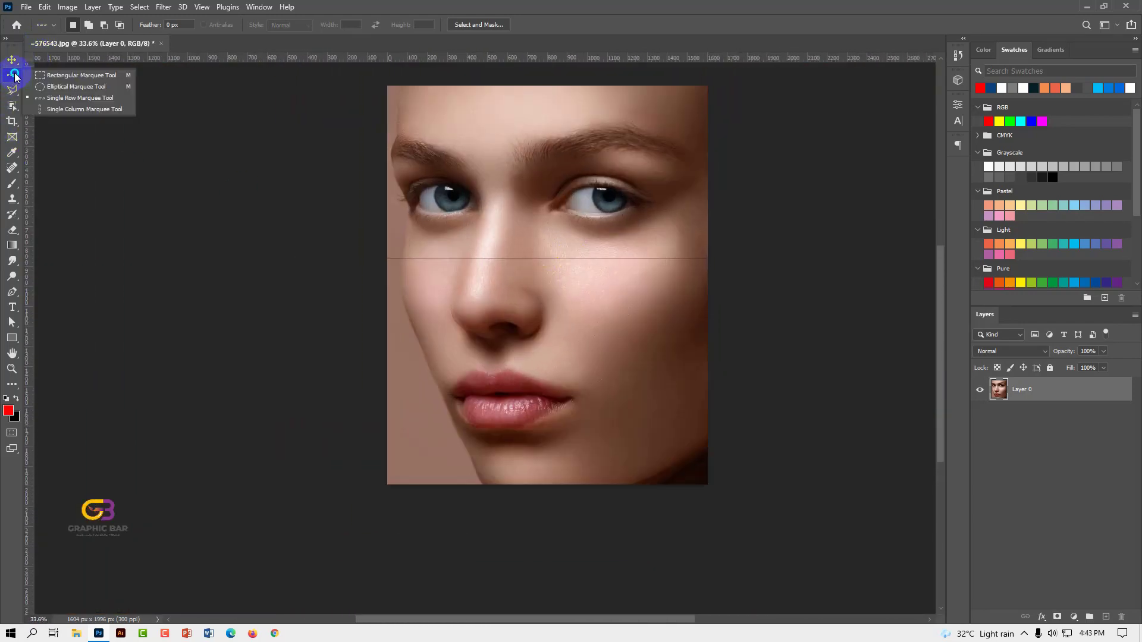
click(83, 112)
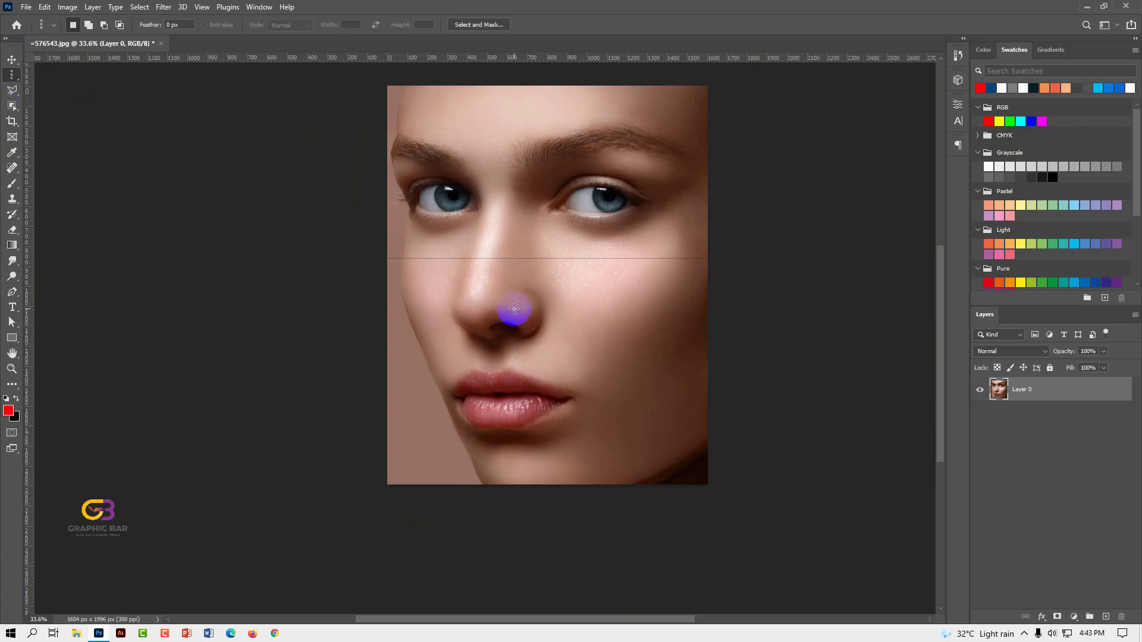
click(544, 213)
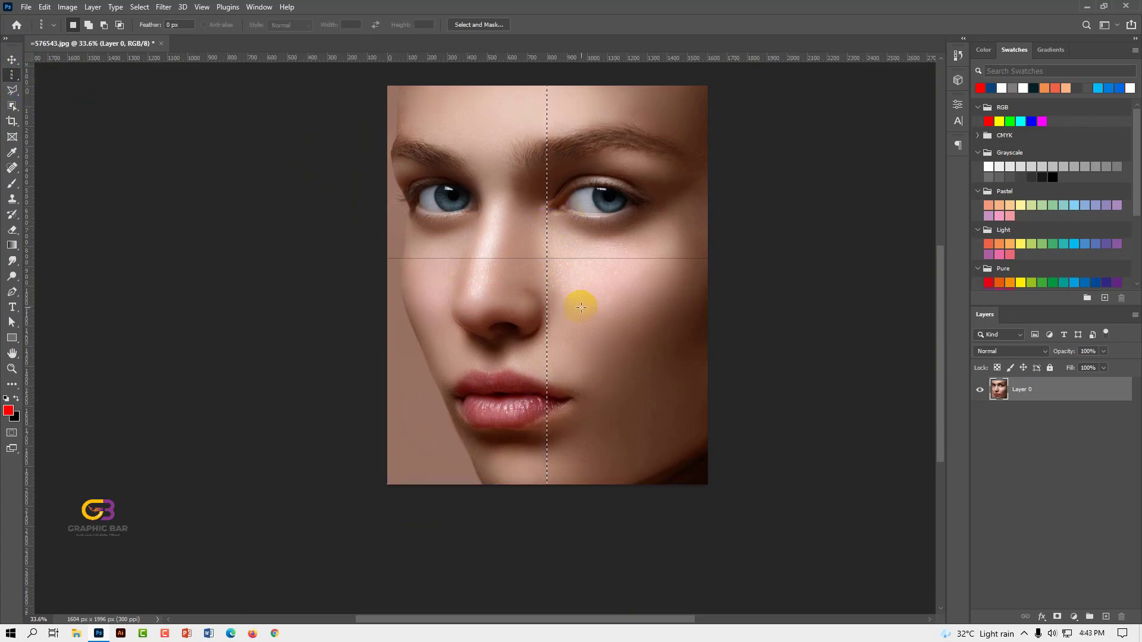
key(ctrl)
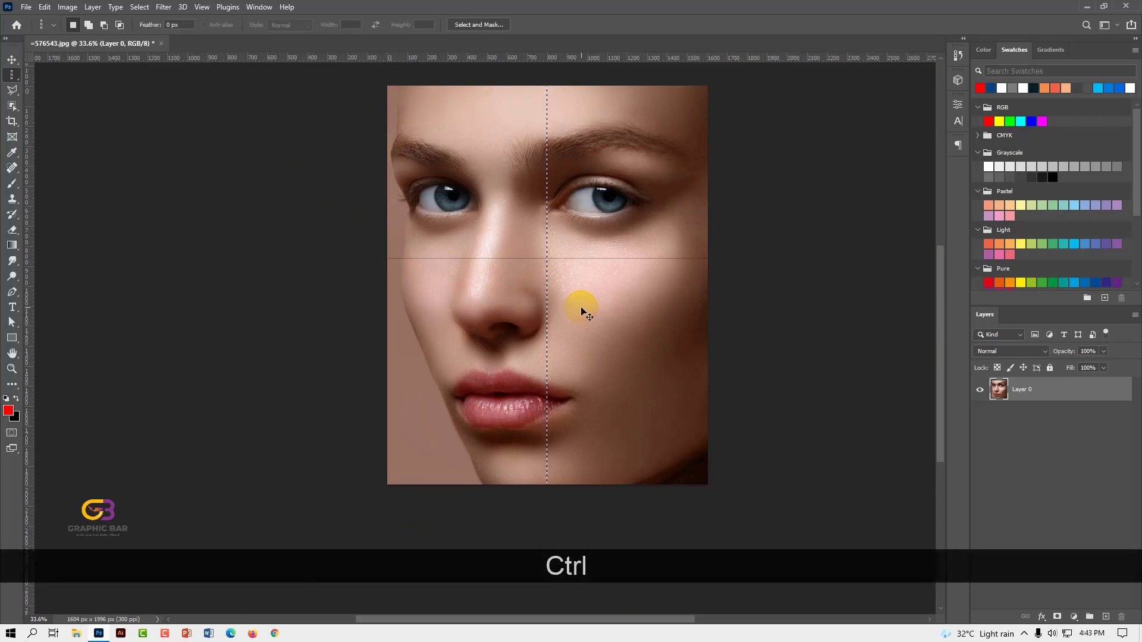
click(16, 399)
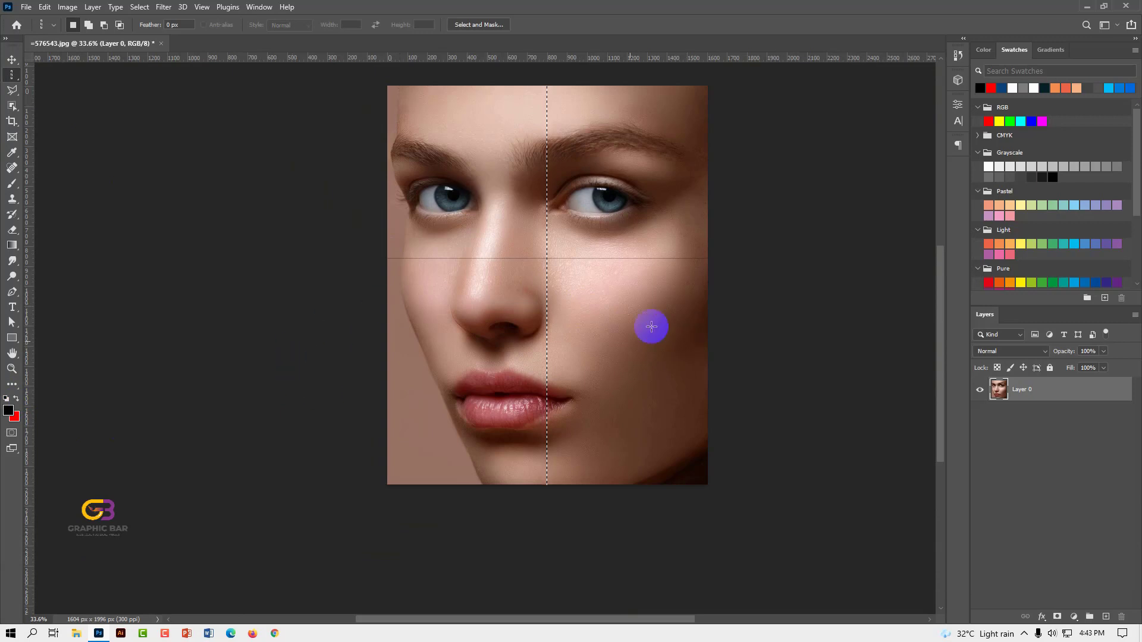
key(ctrl+Delete)
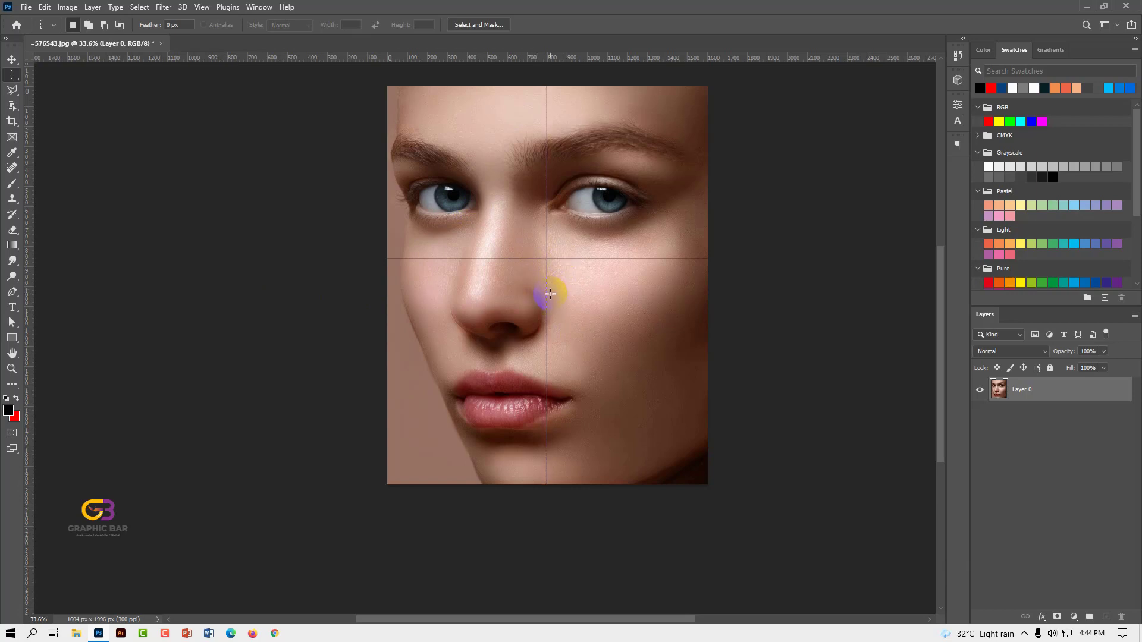
key(ctrl+d)
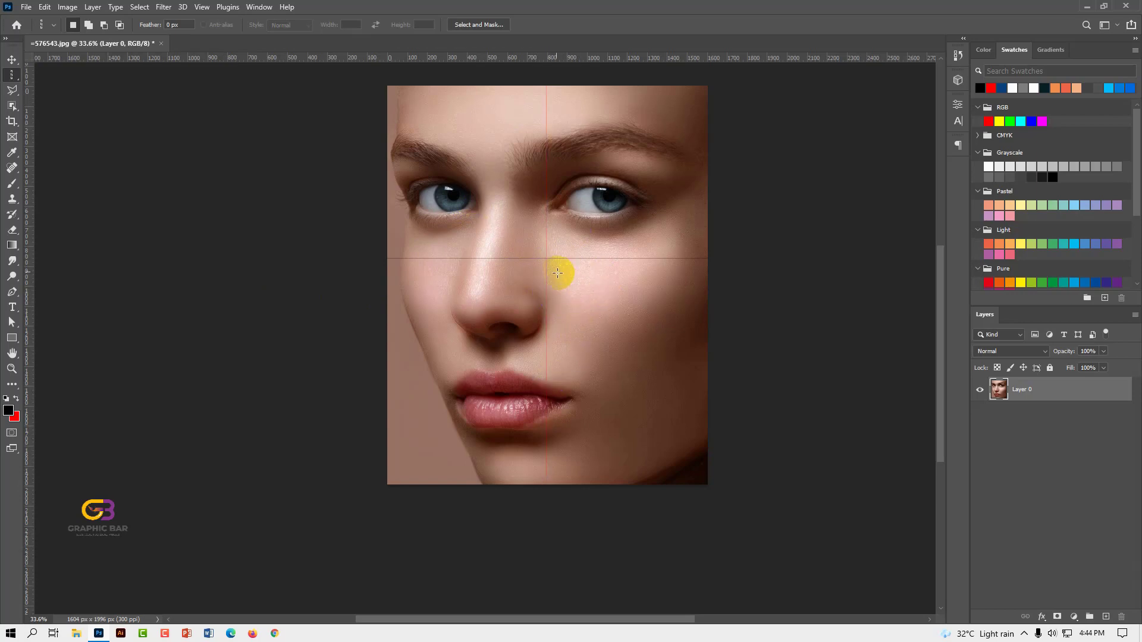
Inspect the crossing of the red vertical line and the black horizontal line up close
scroll(538, 258, up, 6)
scroll(542, 259, up, 4)
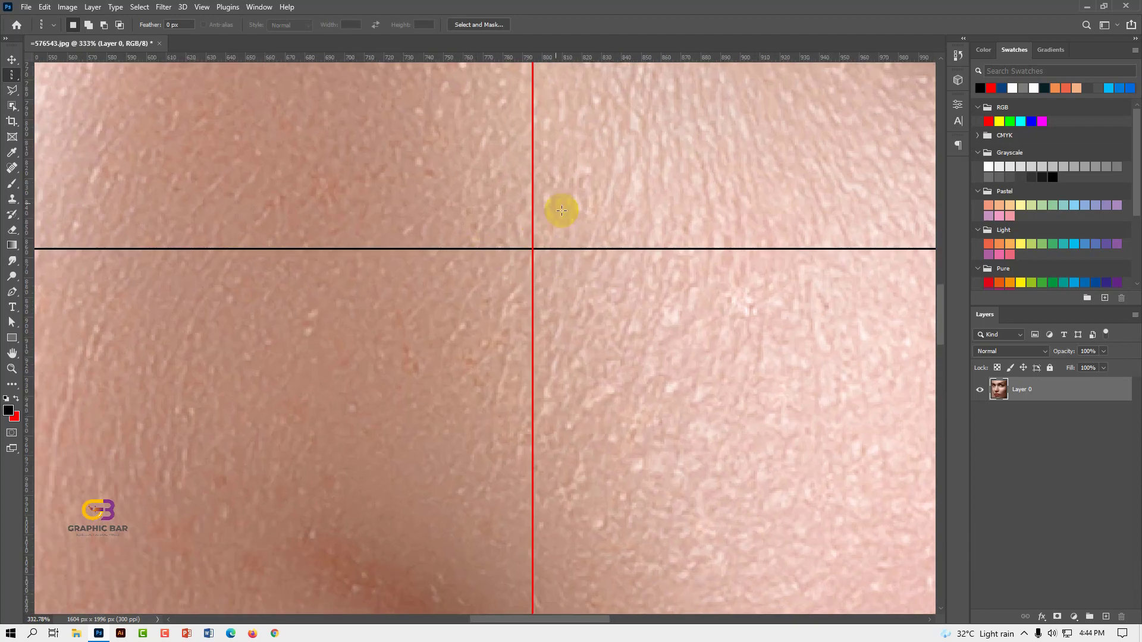
scroll(558, 241, down, 2)
scroll(558, 240, down, 2)
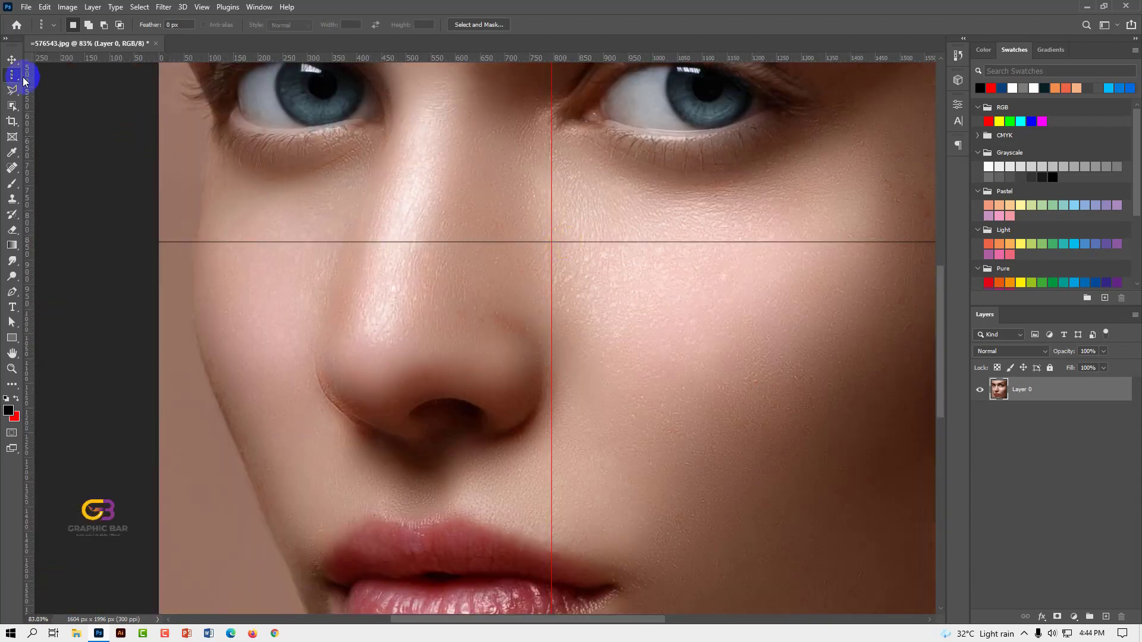